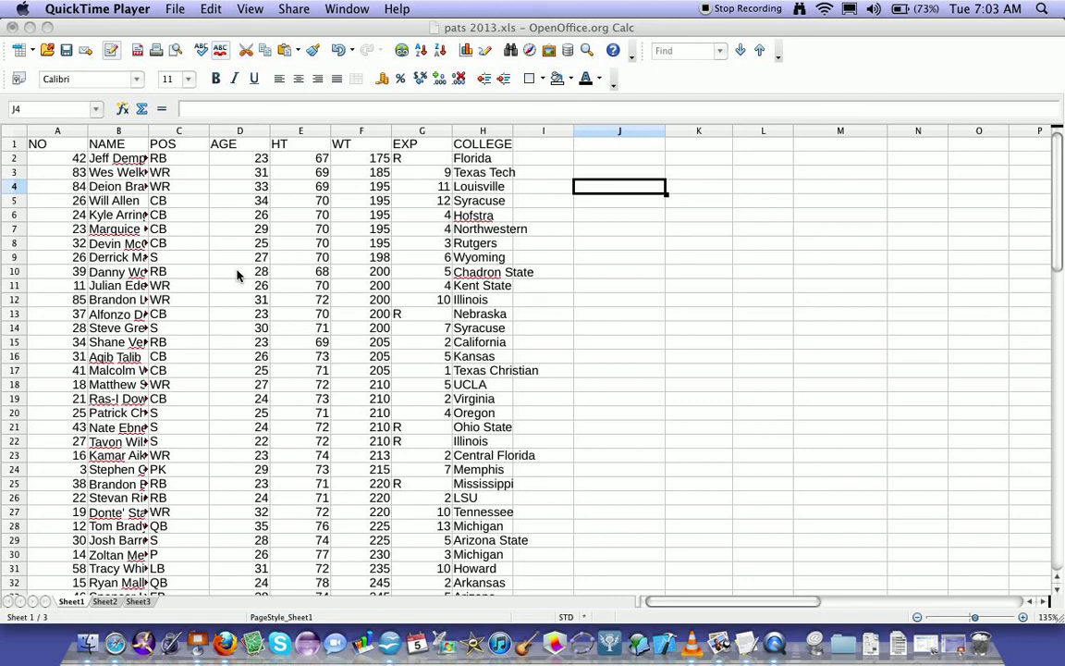
Enter the heading Classes in J4 and the first weight class, 175-215, below it in J5
click(643, 194)
double_click(641, 192)
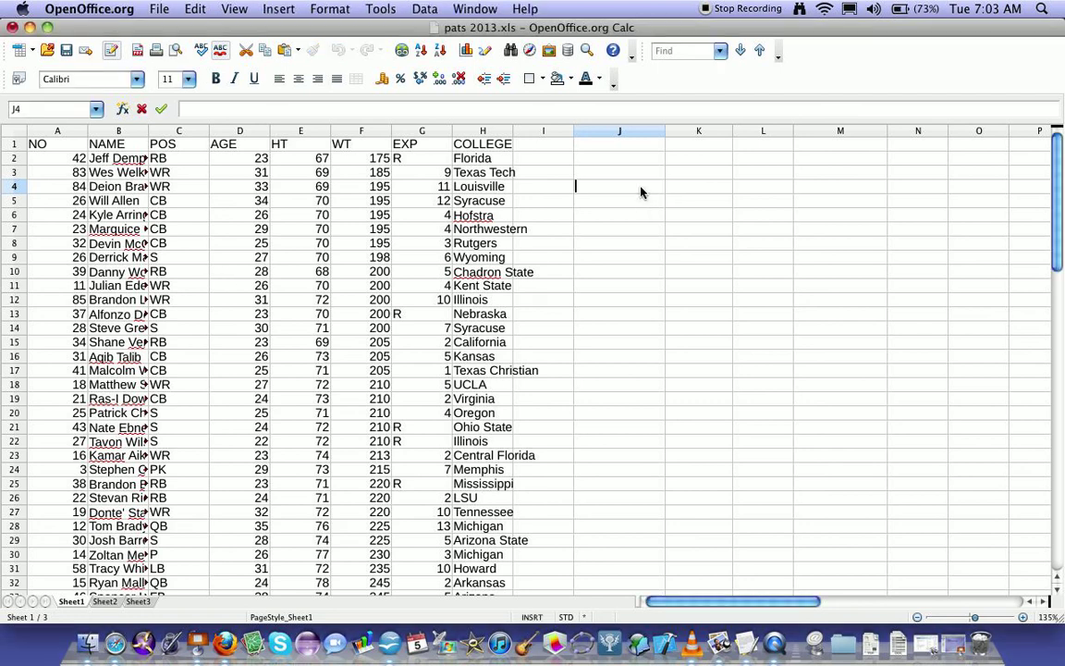
text(Classes)
key(Return)
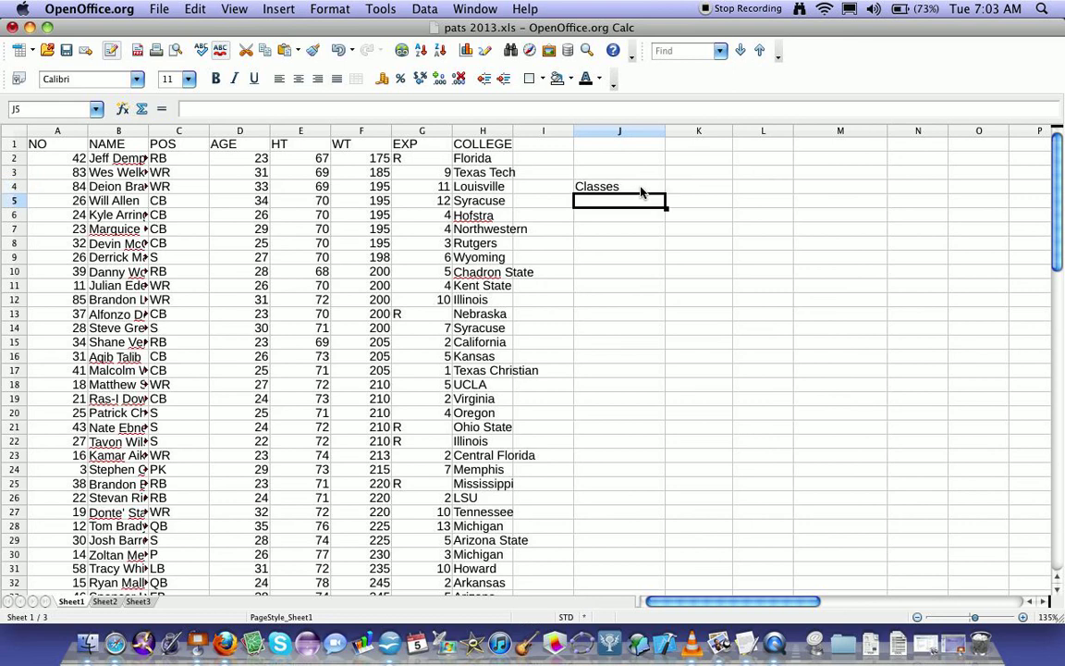
text(175)
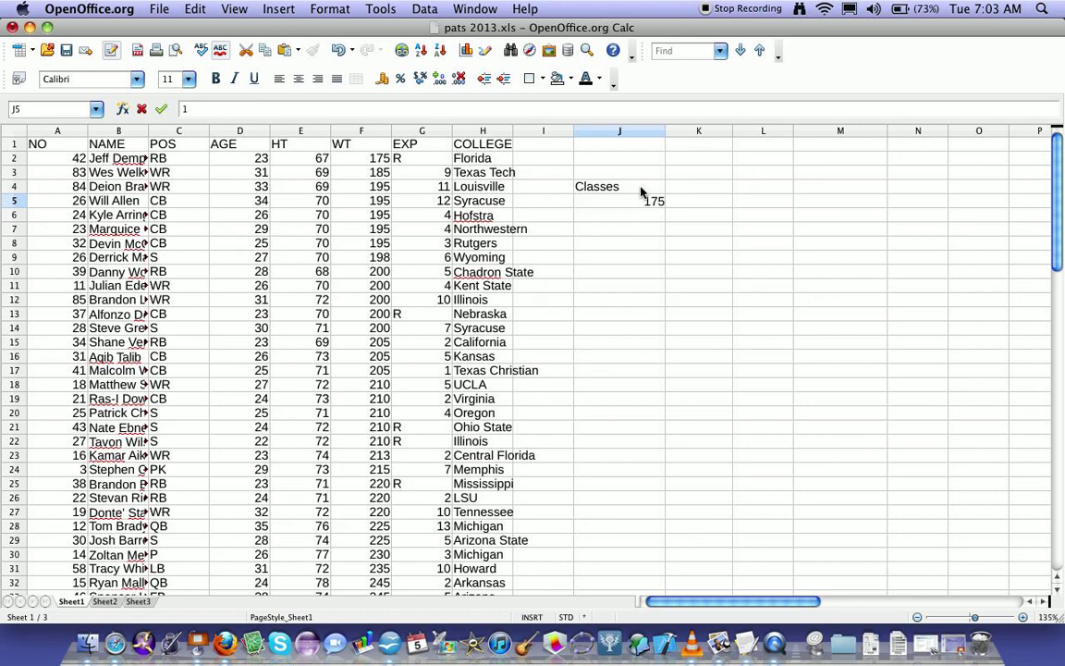
text(-215)
key(Return)
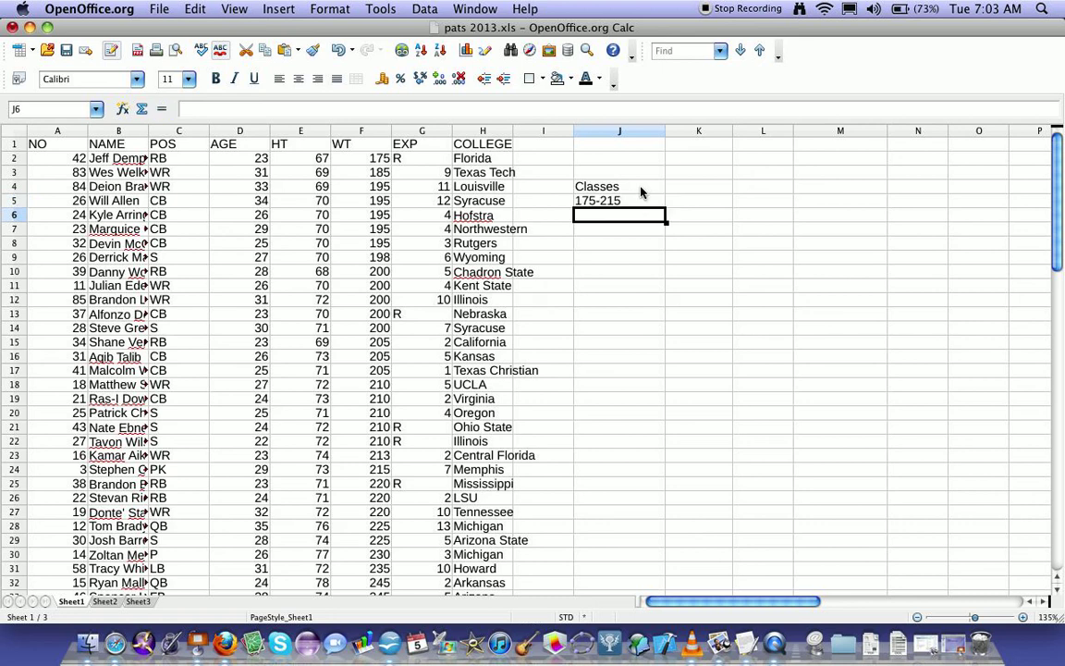
Enter the second weight class, 215-255, in J6
text(215-2)
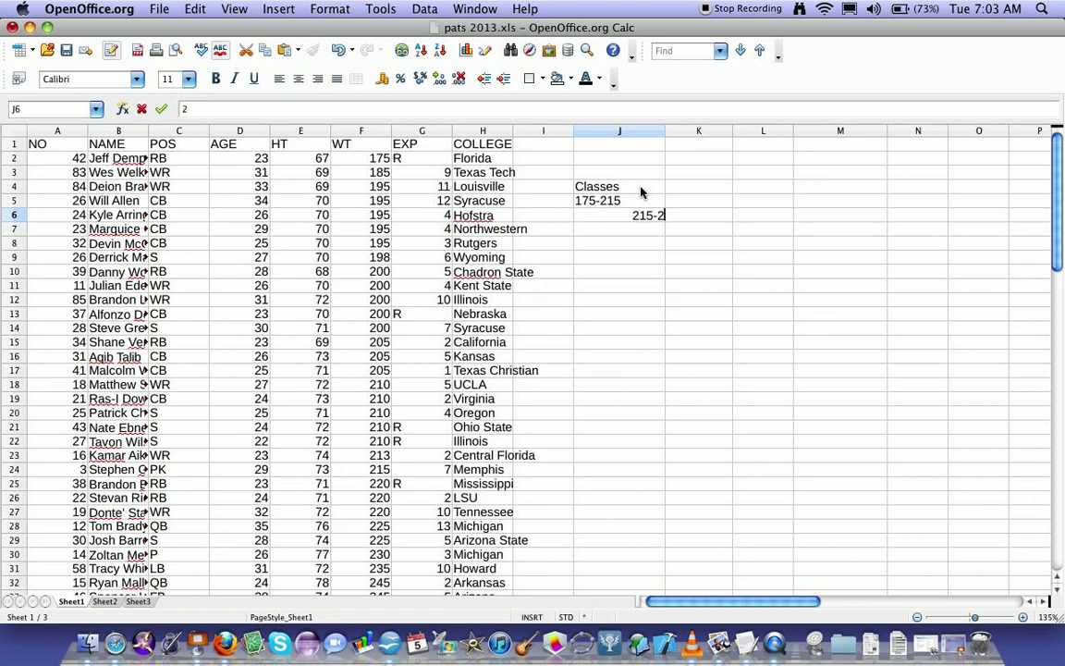
text(65)
key(BackSpace)
key(BackSpace)
text(55)
key(Return)
Enter the weight classes 255-295, 295-335 and 335-375 in cells J7 to J9
text(2)
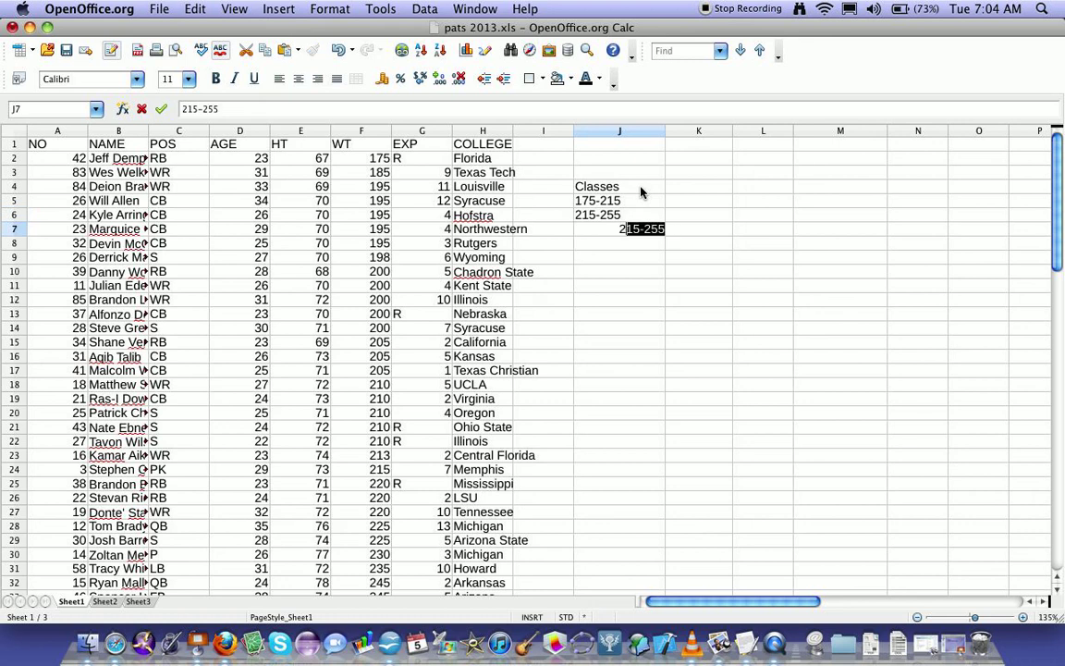
text(55-295)
key(Return)
text(295-3)
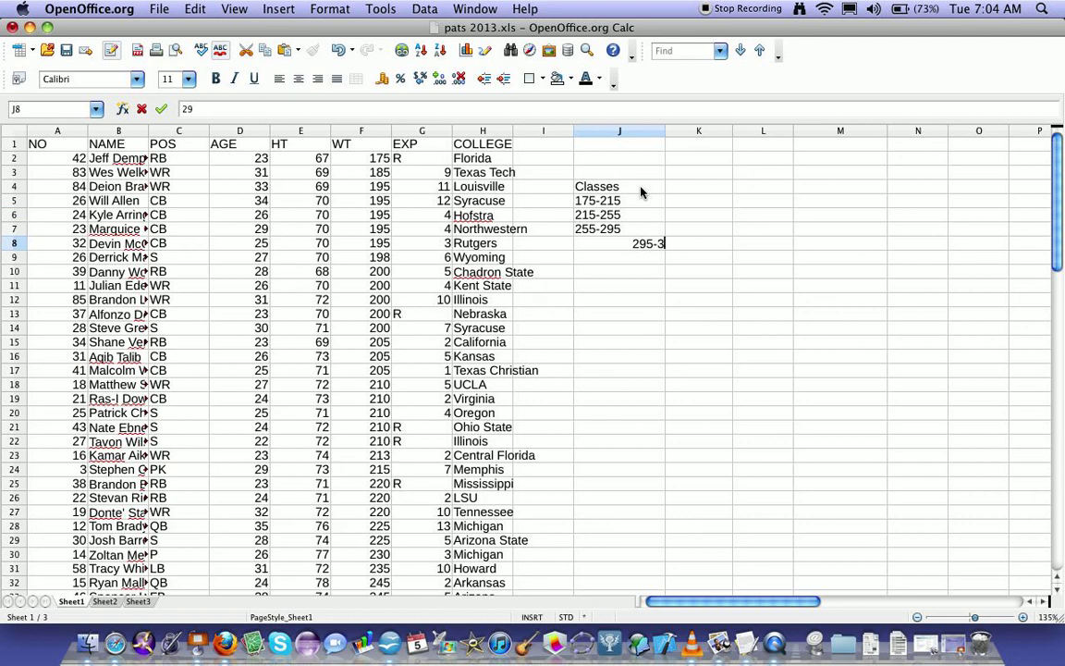
text(35)
key(Return)
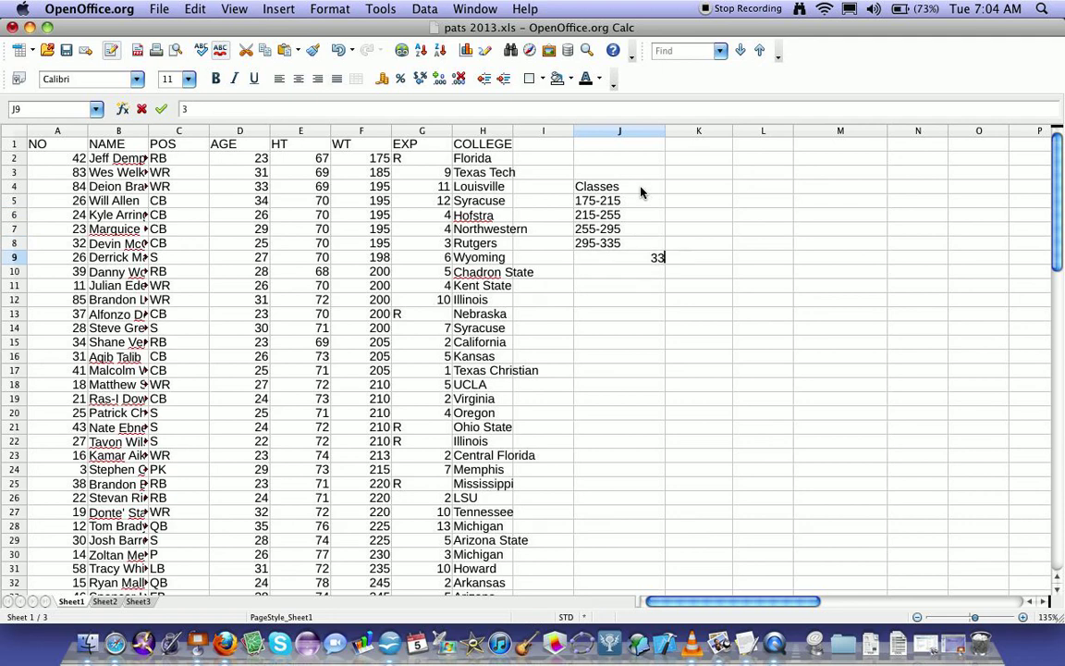
text(335-375)
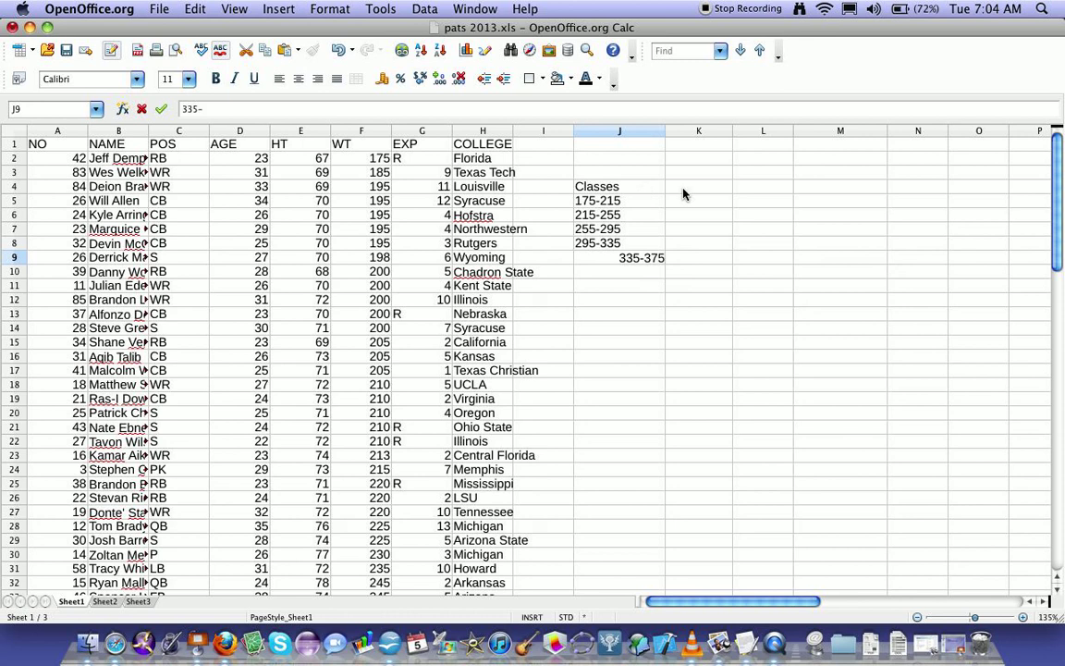
Add the heading Max in K4 and enter 214 in K5 as the upper limit of the first class
click(694, 191)
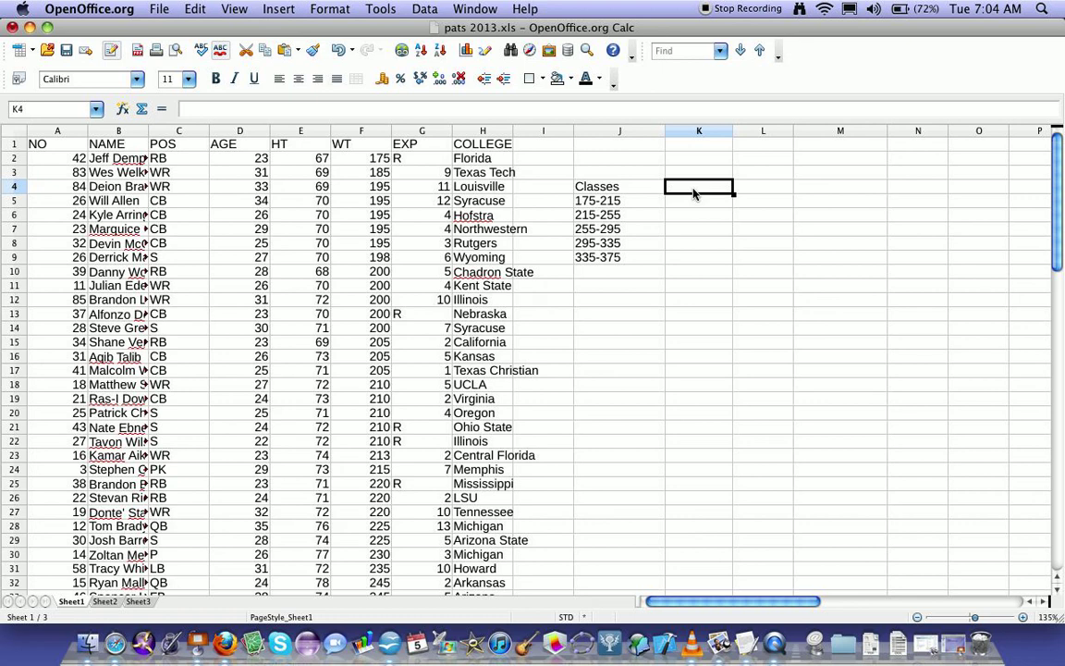
text(Max)
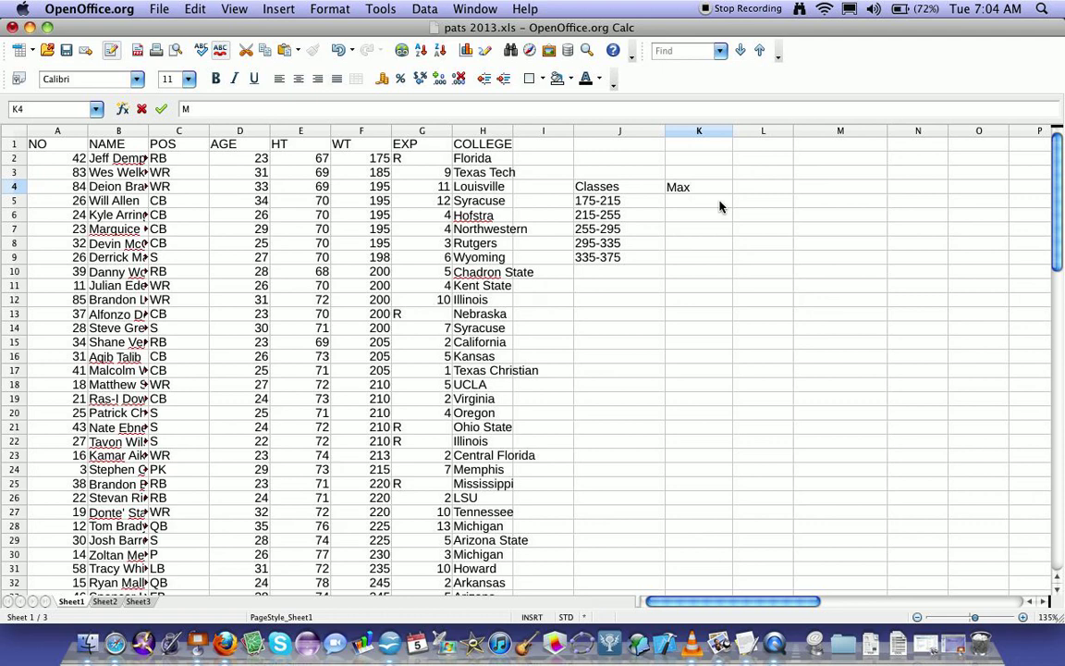
click(721, 206)
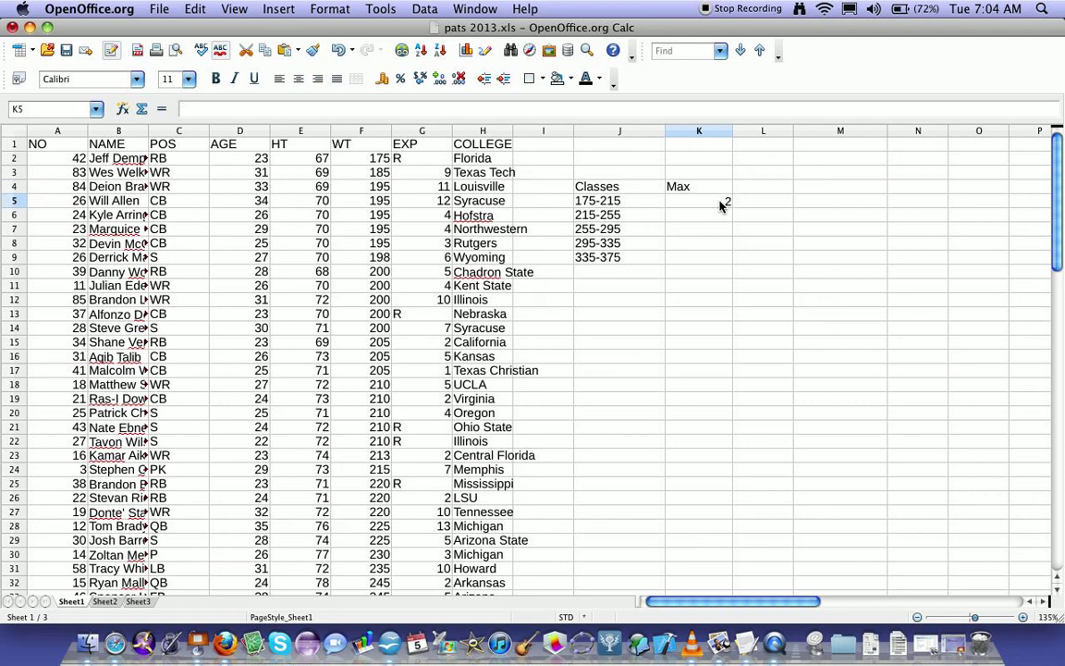
text(214)
key(Return)
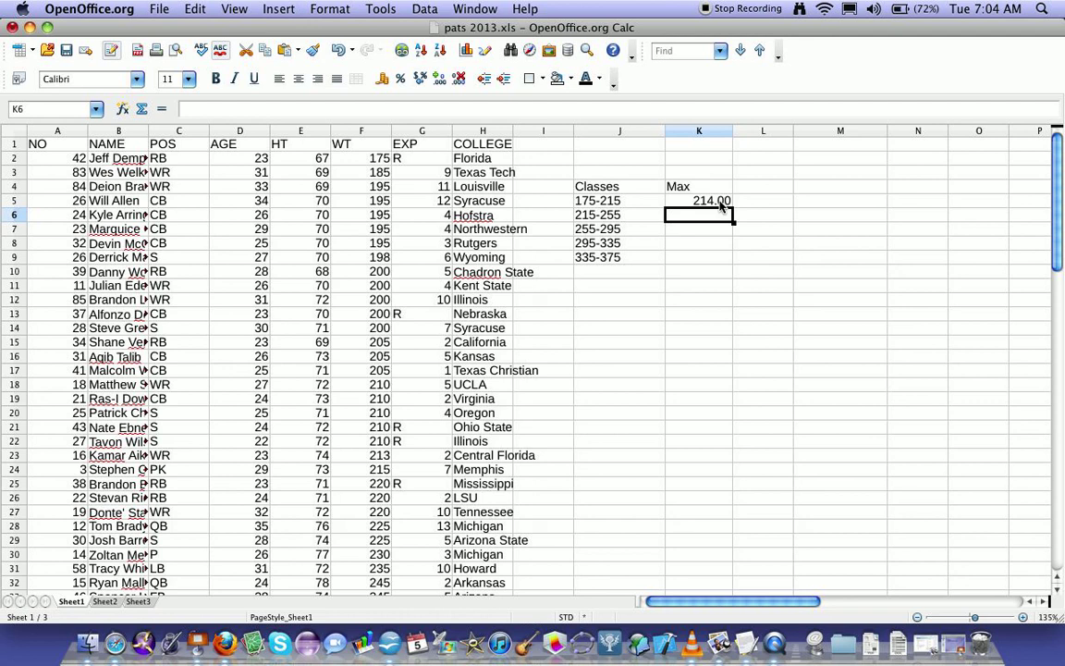
Enter 254 in K6 and extend the series from K5:K6 down to K9
text(254)
key(Return)
drag(720, 202, 720, 216)
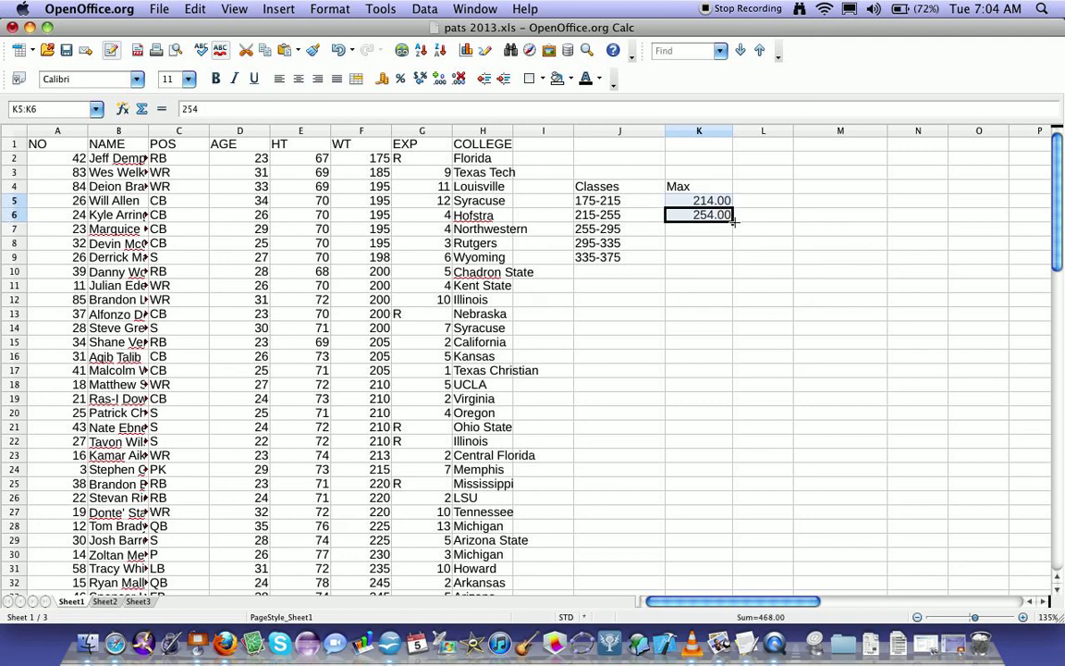
drag(735, 221, 731, 263)
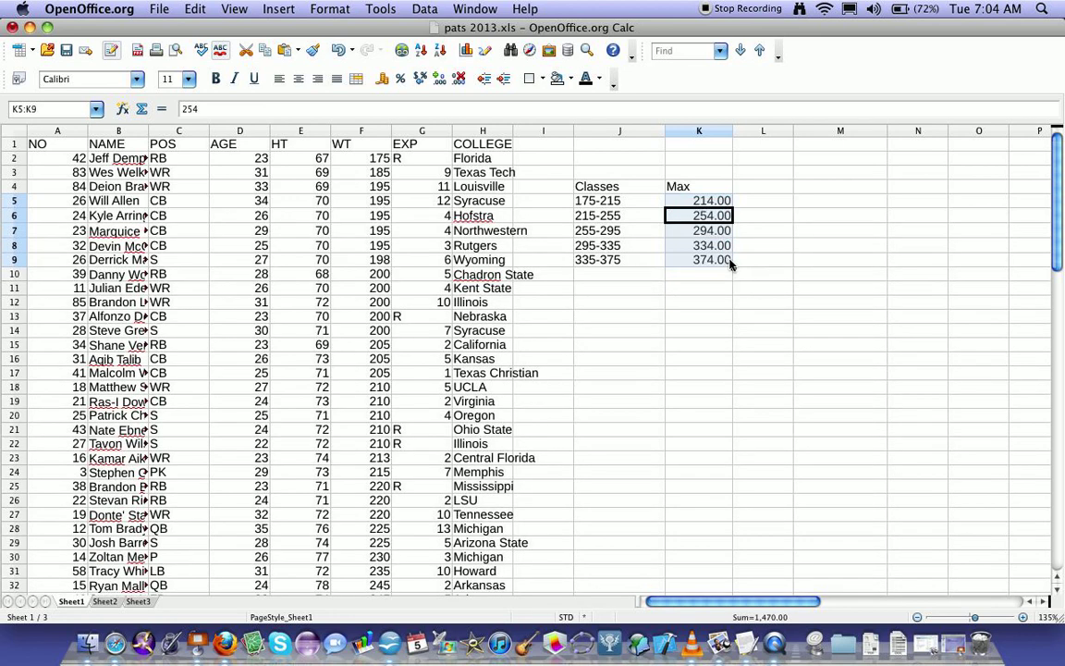
Add the column heading Freq in L4, beside the Max heading
click(755, 190)
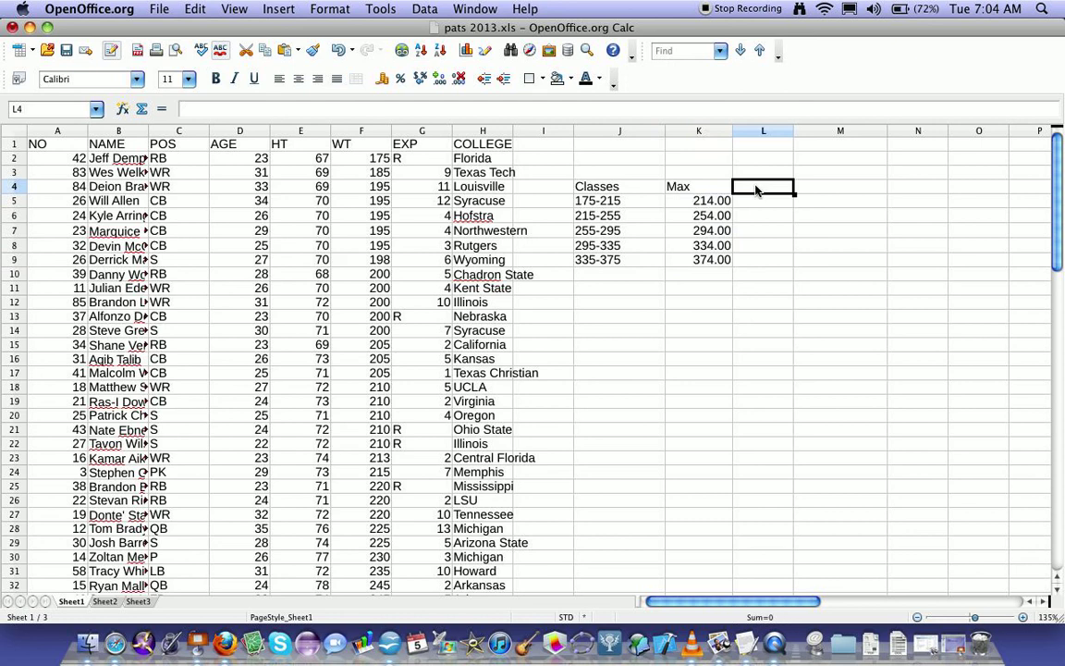
text(Freq)
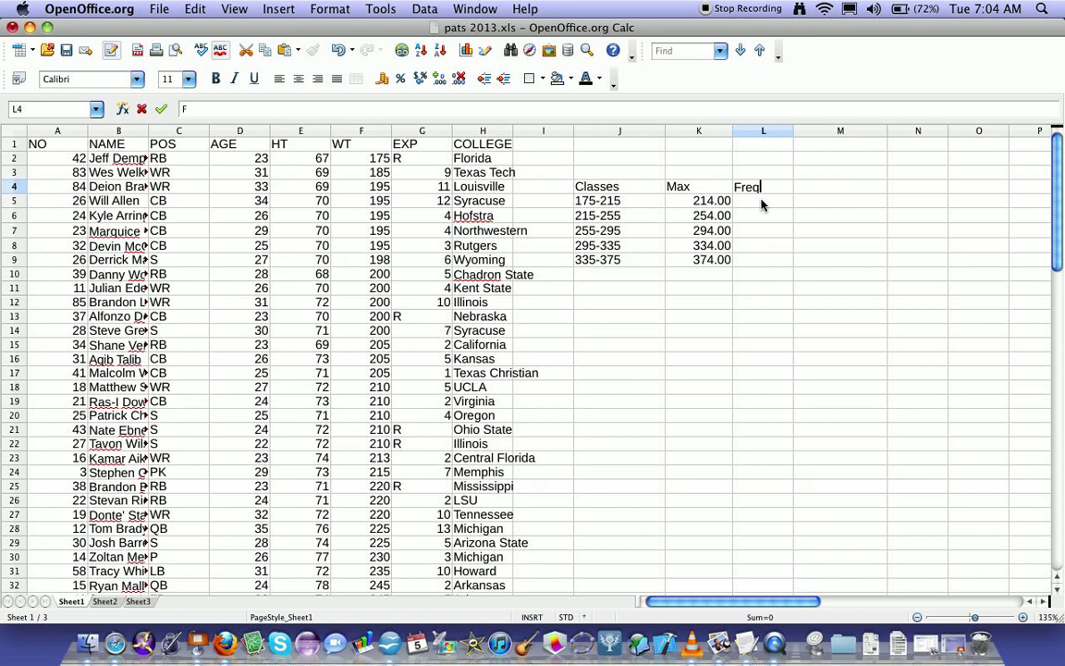
key(Return)
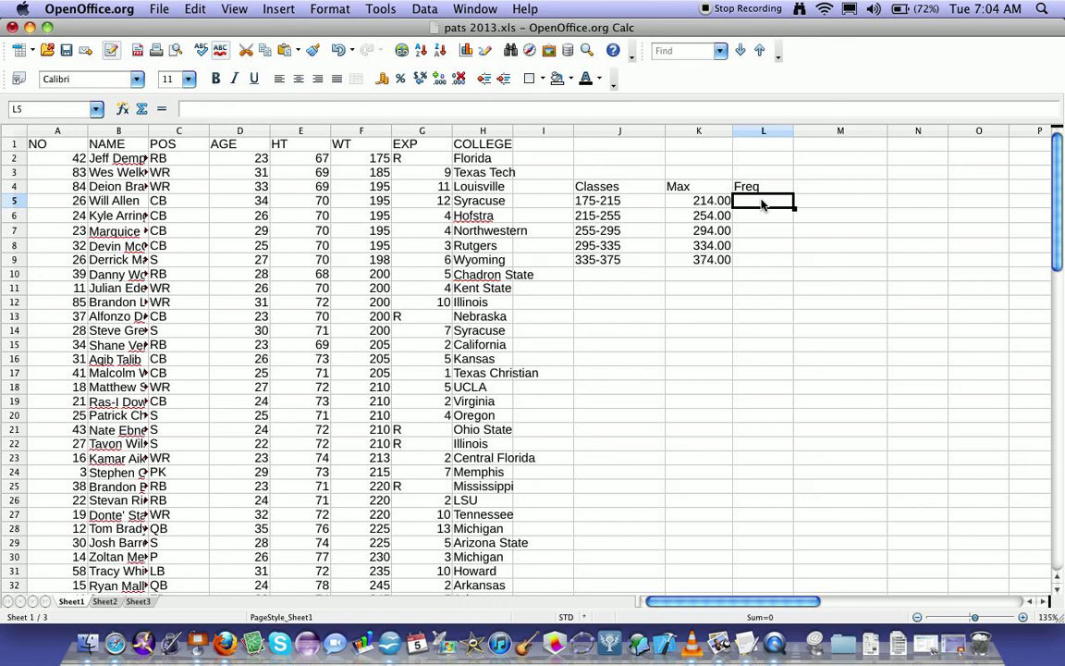
Insert the FREQUENCY function in L5 with the Function Wizard and go on to its arguments
drag(764, 205, 766, 264)
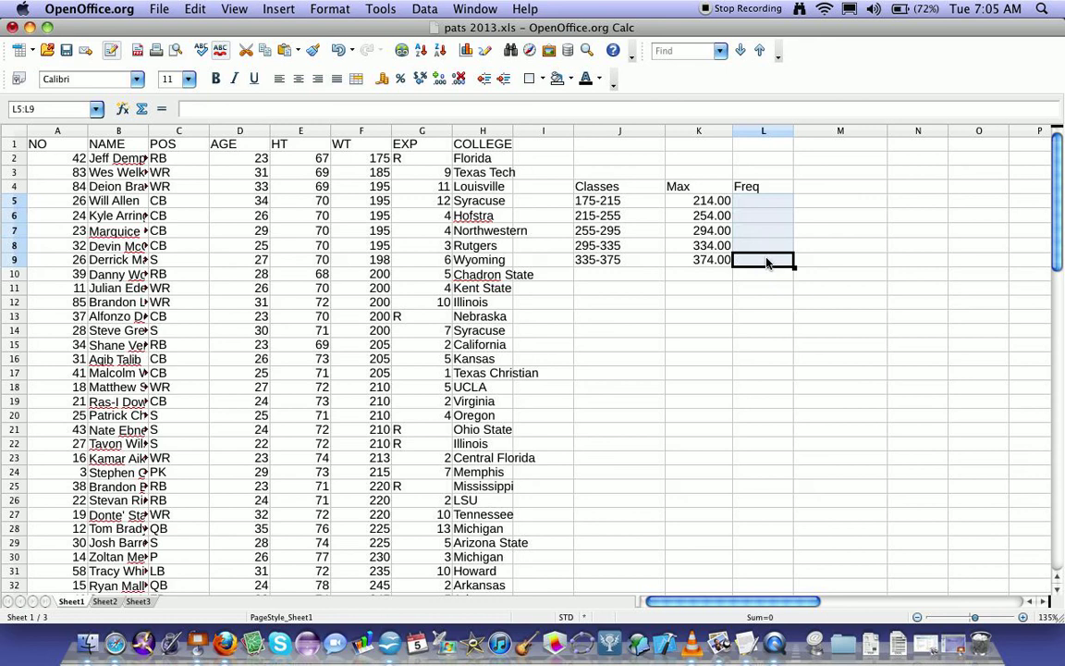
click(763, 205)
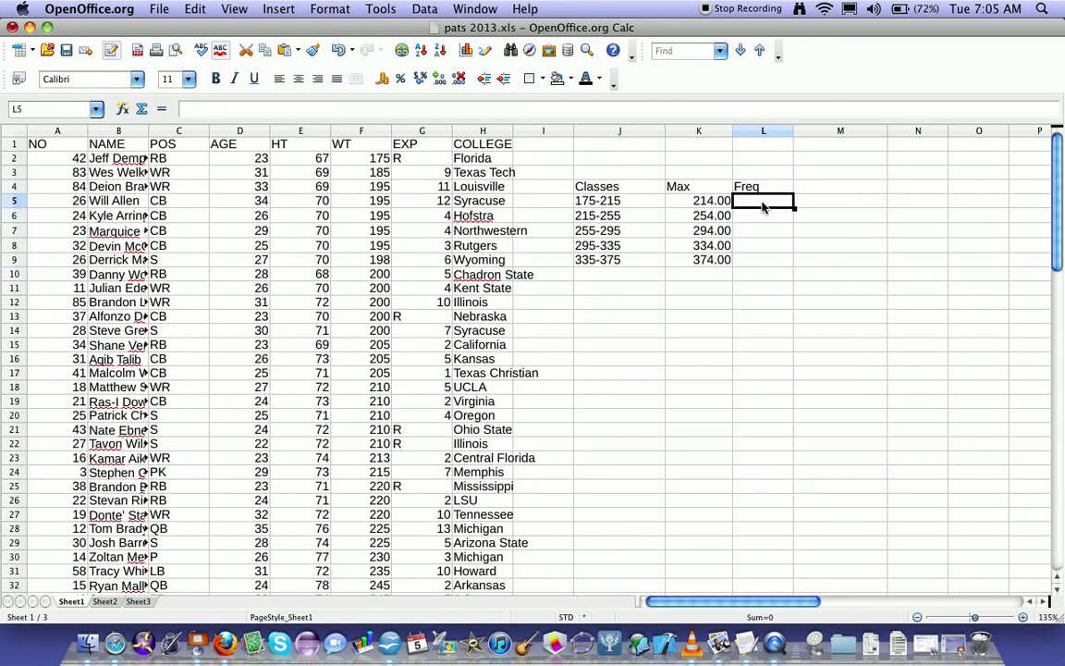
click(273, 11)
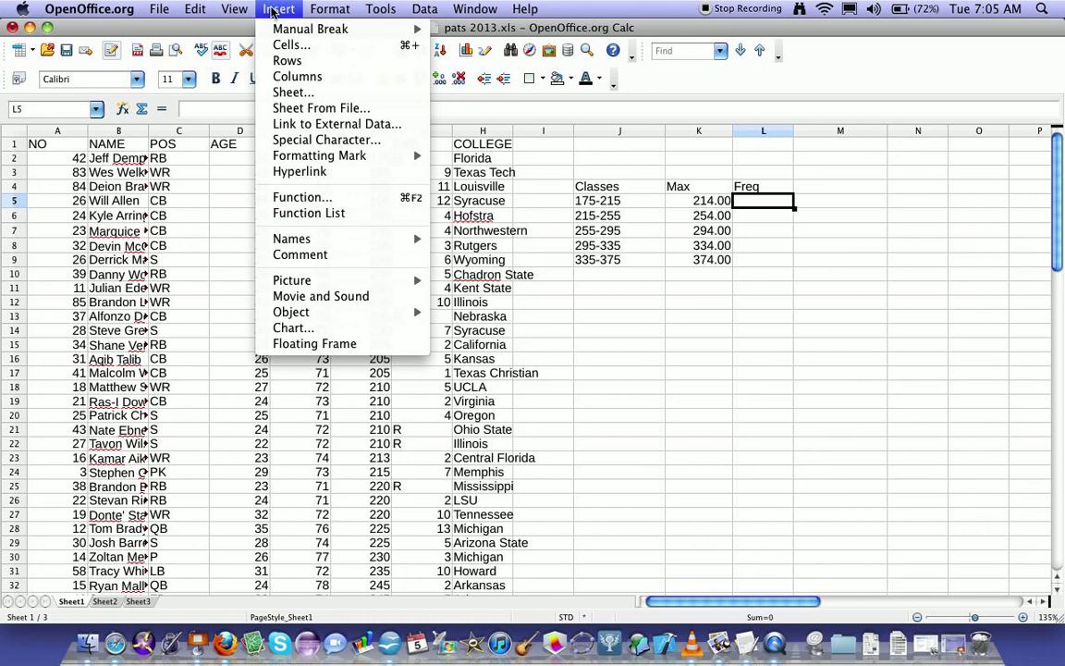
click(302, 203)
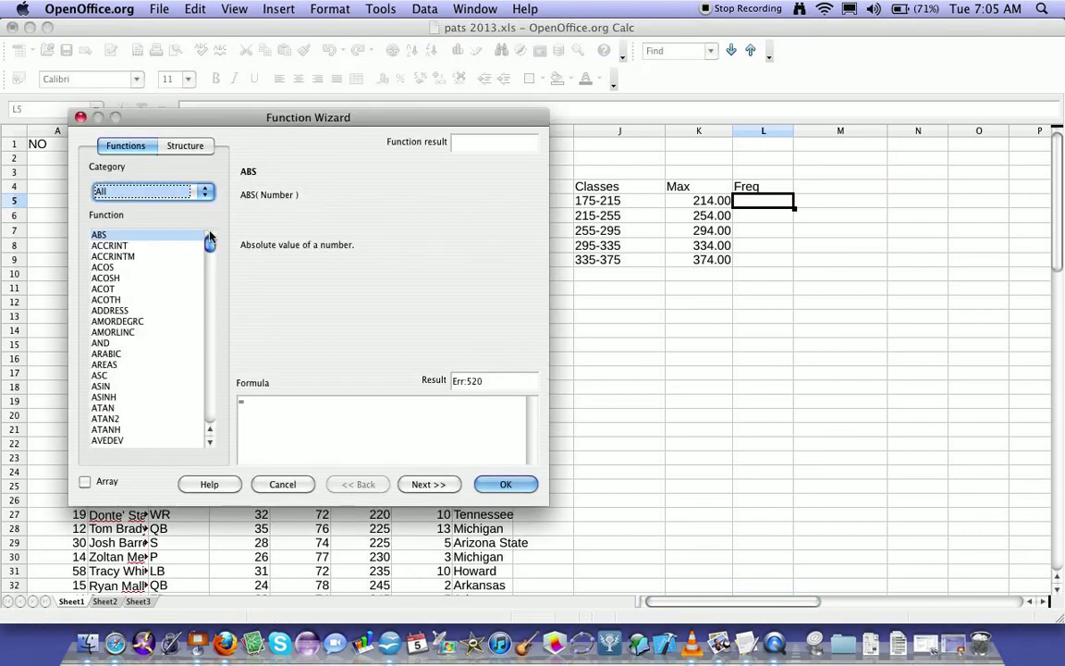
drag(209, 242, 174, 307)
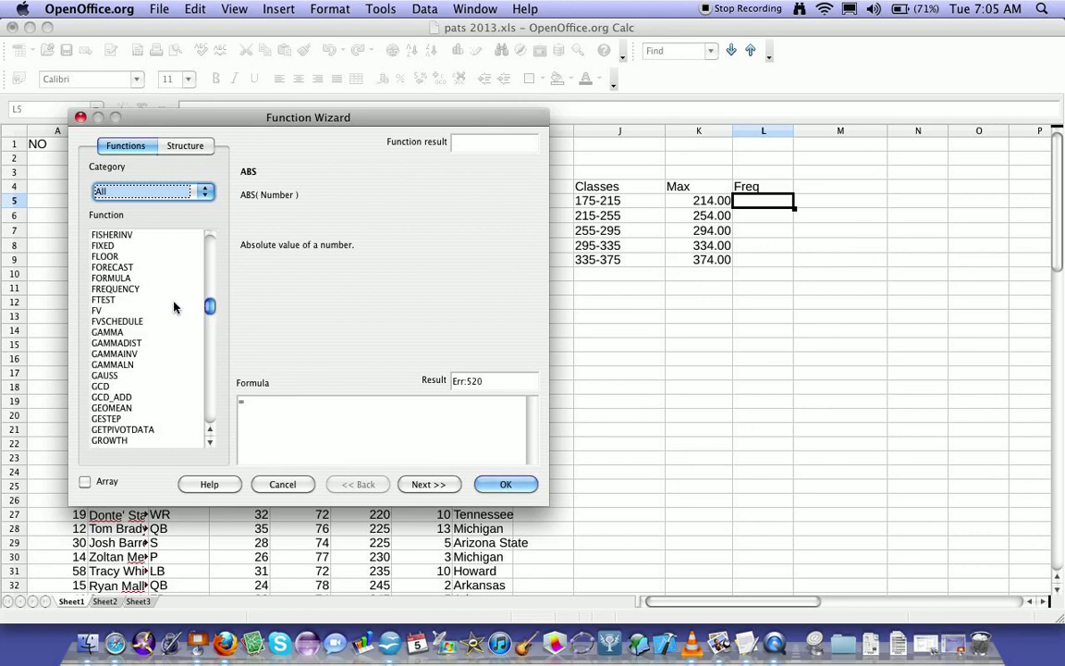
click(111, 278)
click(115, 289)
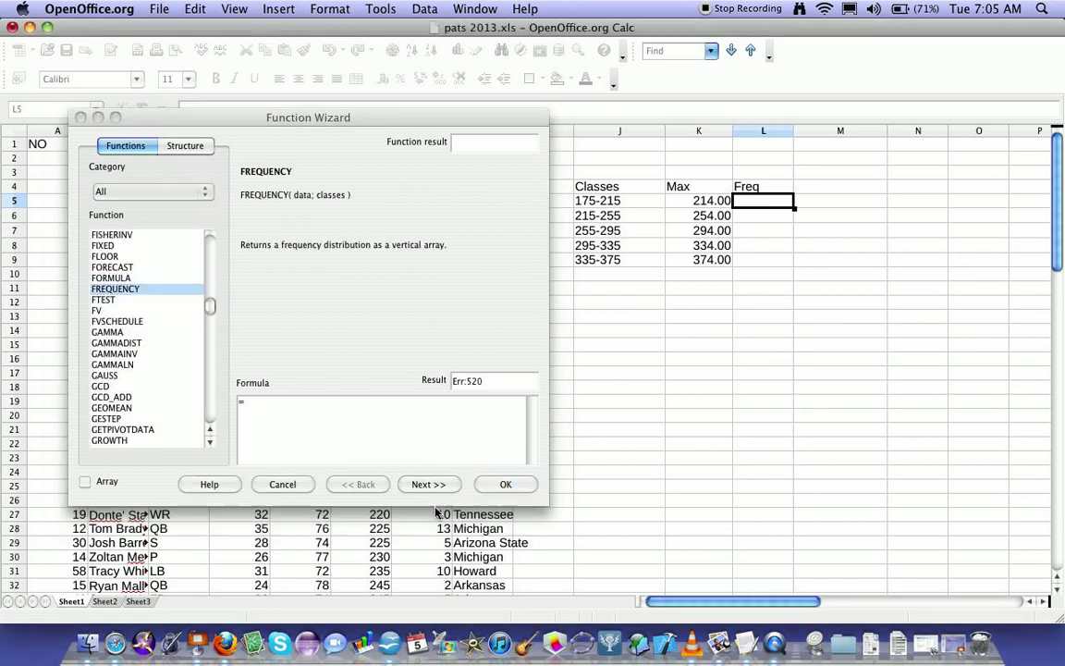
click(430, 484)
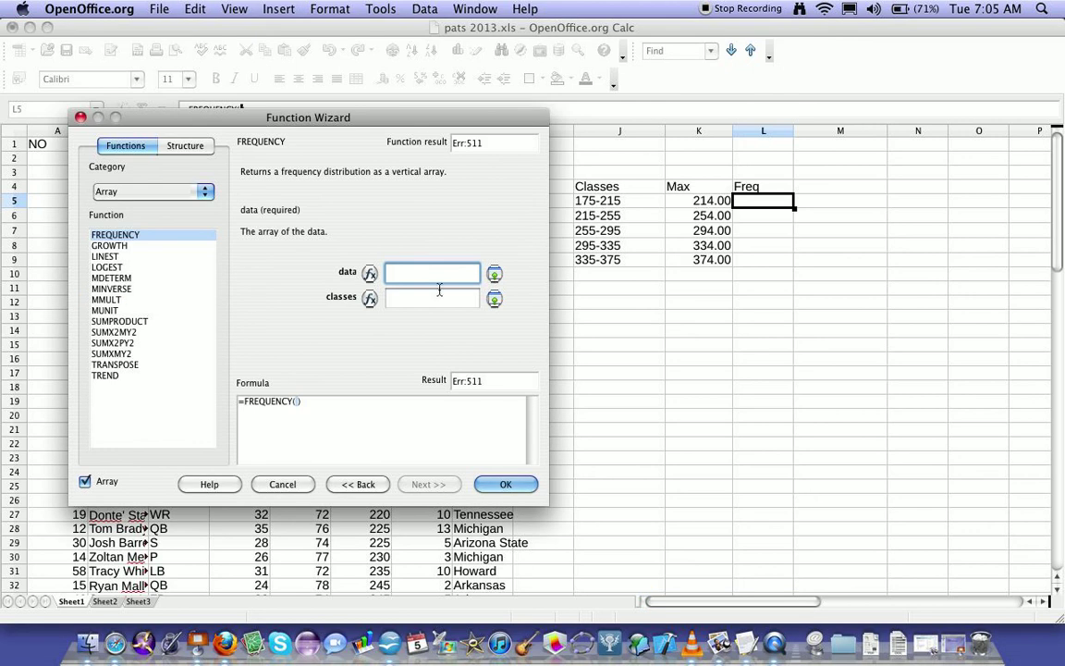
Move the Function Wizard clear of the weight column and set the function's data range to f2:f67
drag(409, 120, 800, 162)
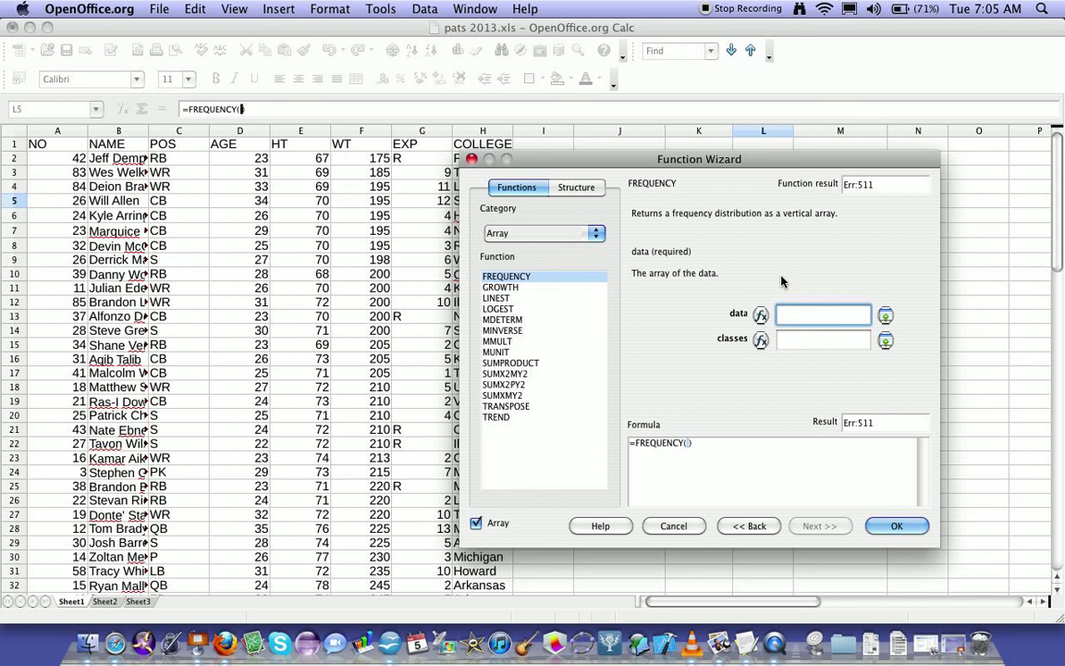
text(f2:f67)
click(884, 316)
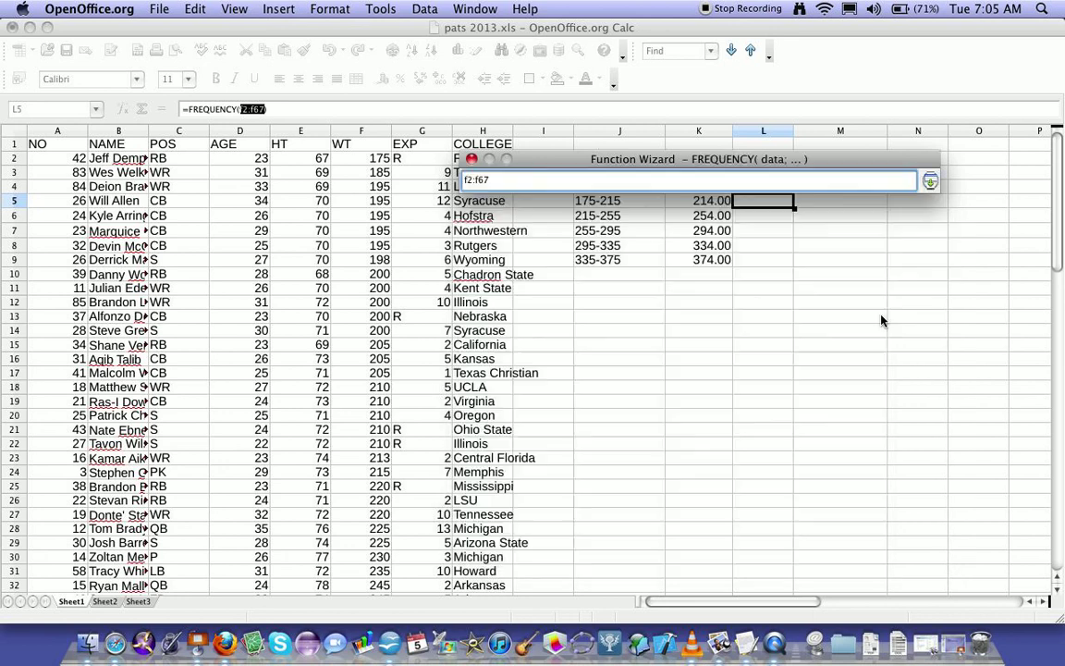
click(928, 181)
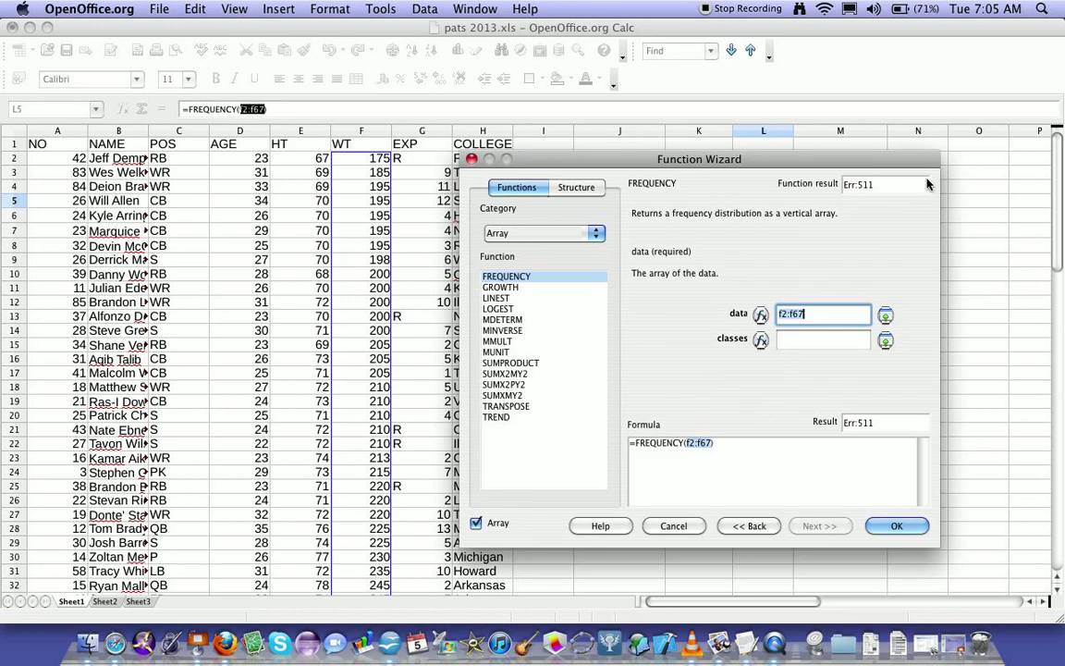
Set the function's classes range to K5:K9 and insert the array formula
click(795, 340)
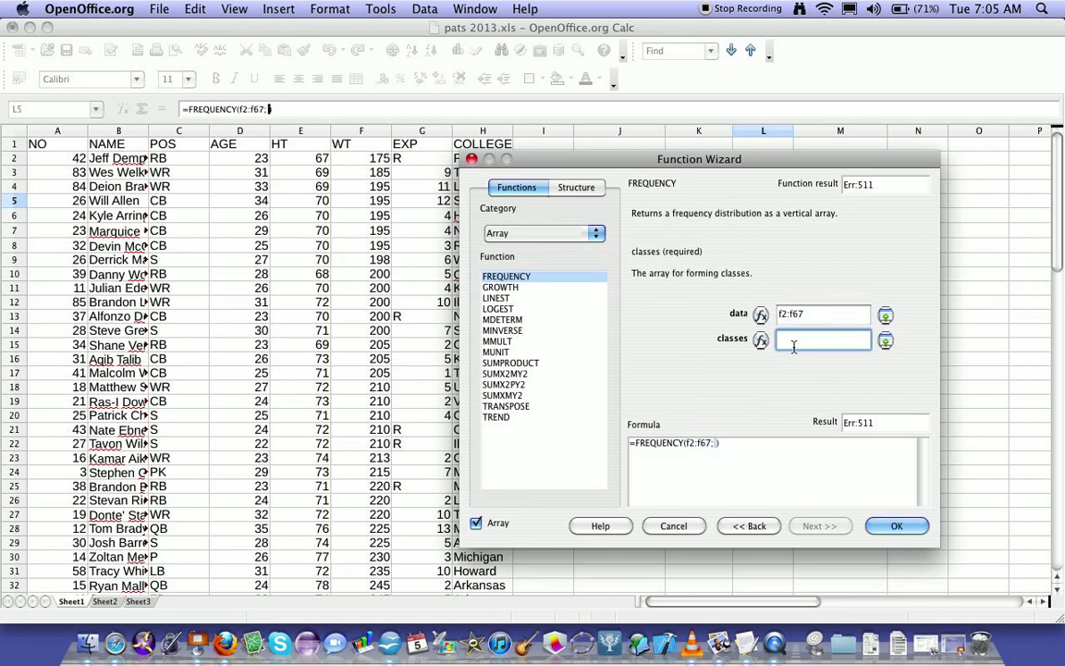
click(885, 342)
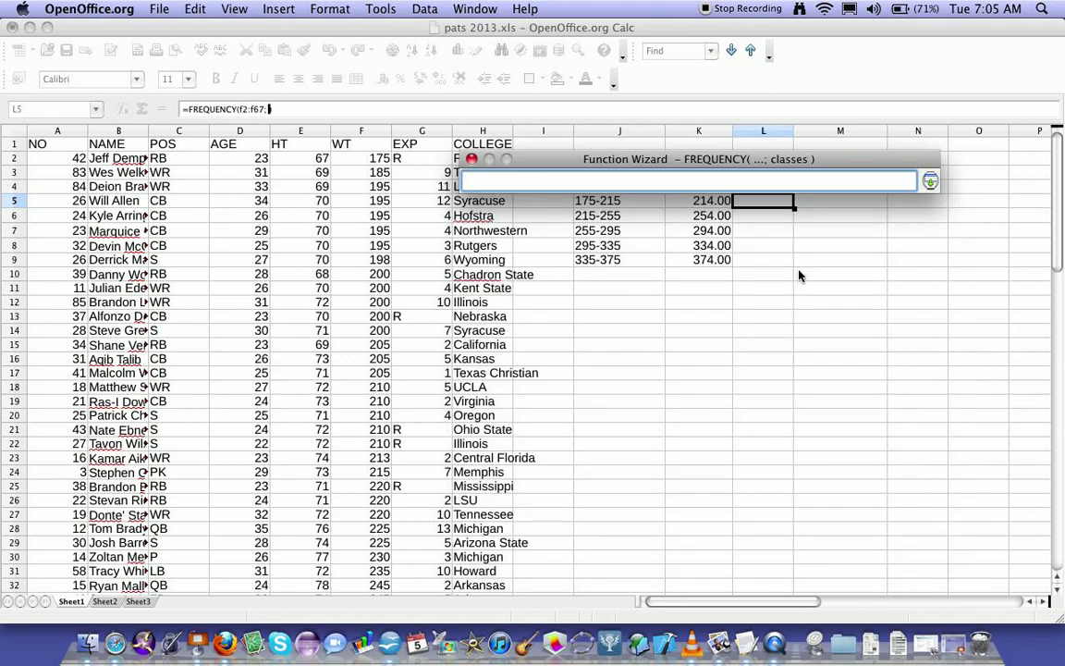
drag(699, 204, 699, 261)
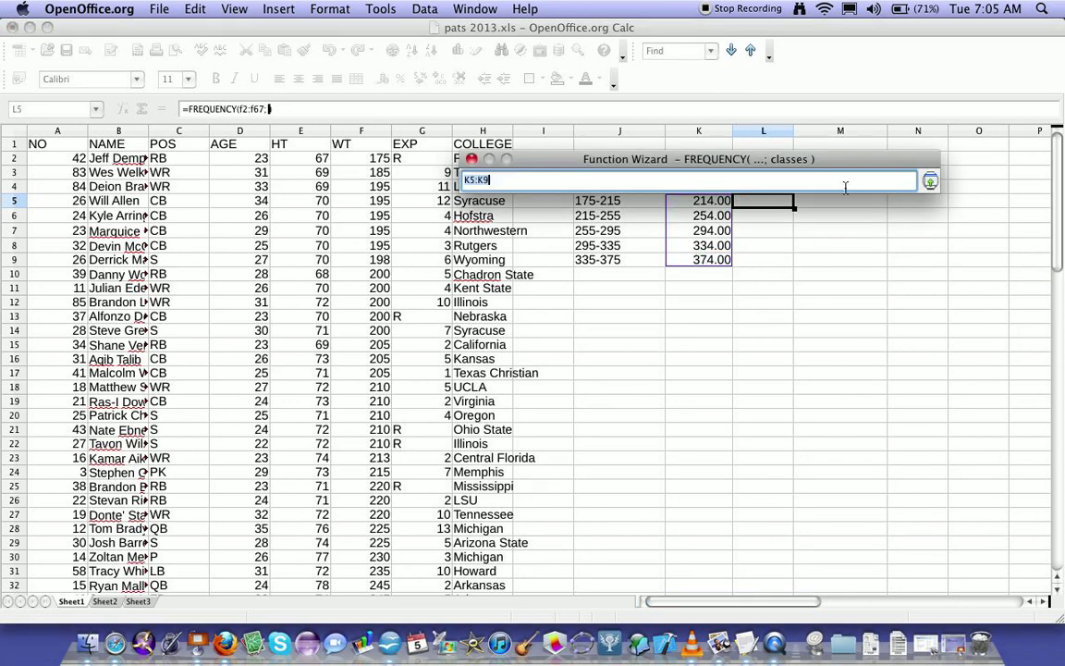
click(930, 181)
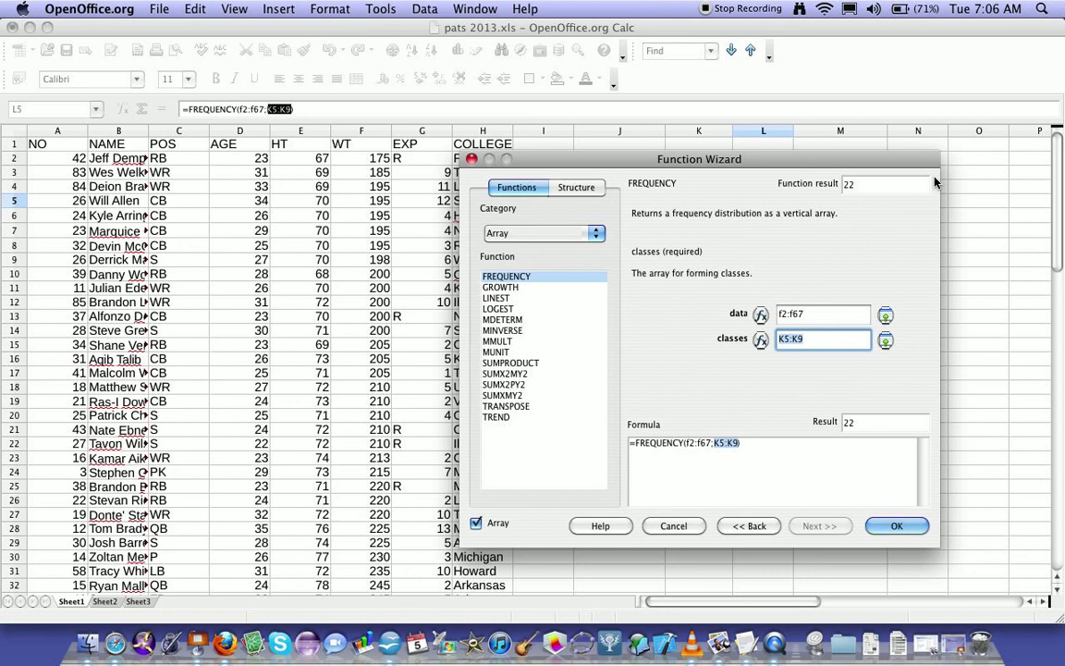
click(893, 525)
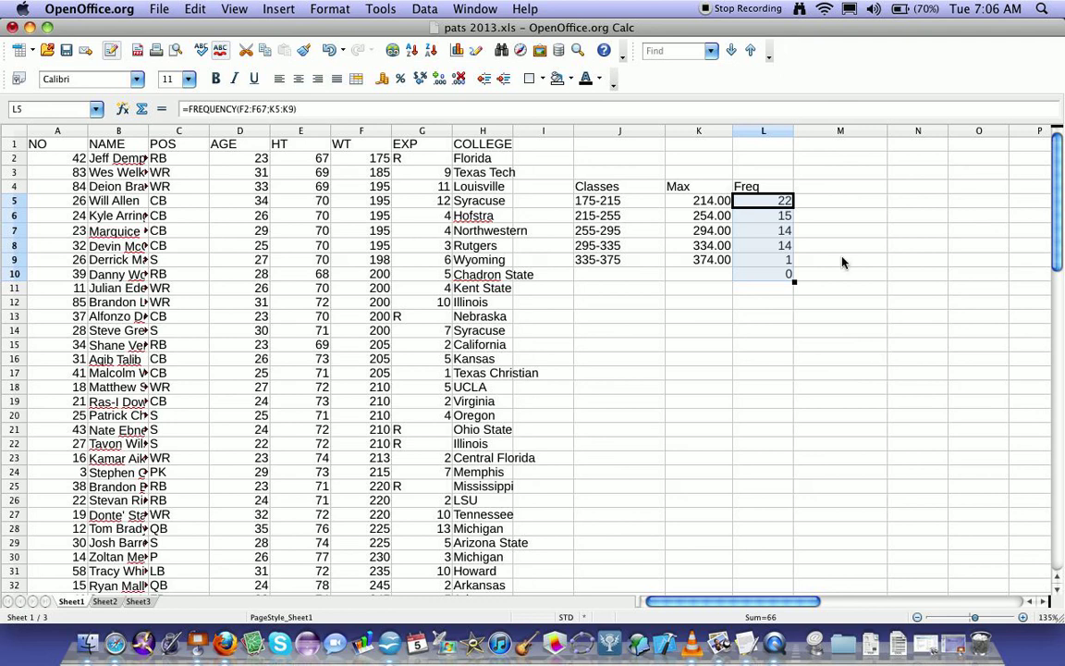
Add the column heading Percent in M4, beside the Freq heading
click(845, 188)
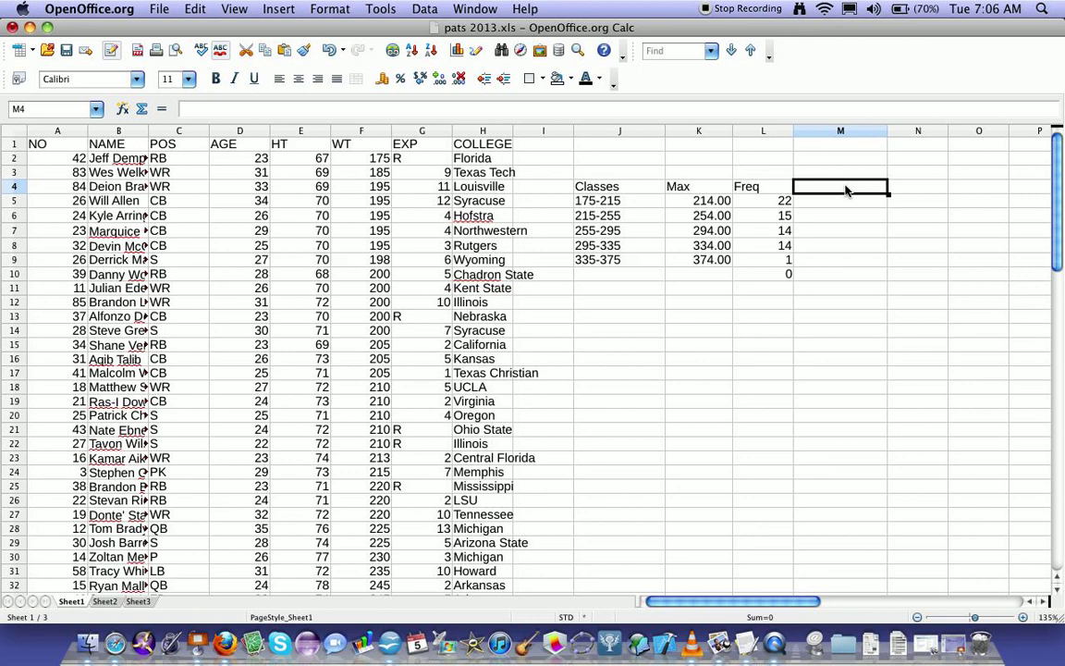
text(P)
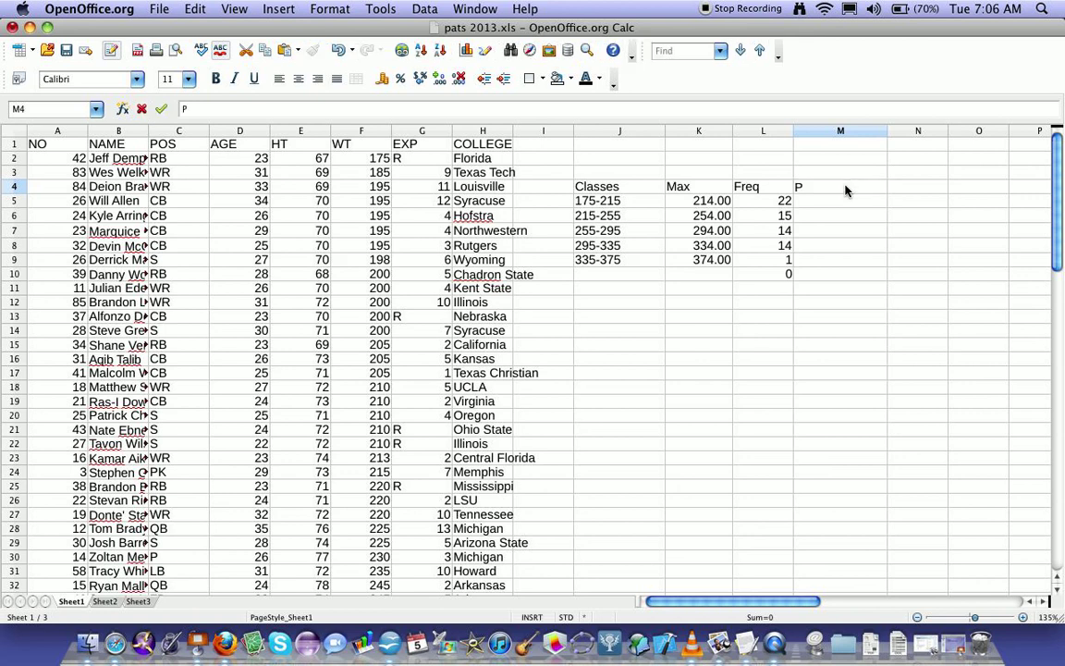
text(ercent)
click(826, 202)
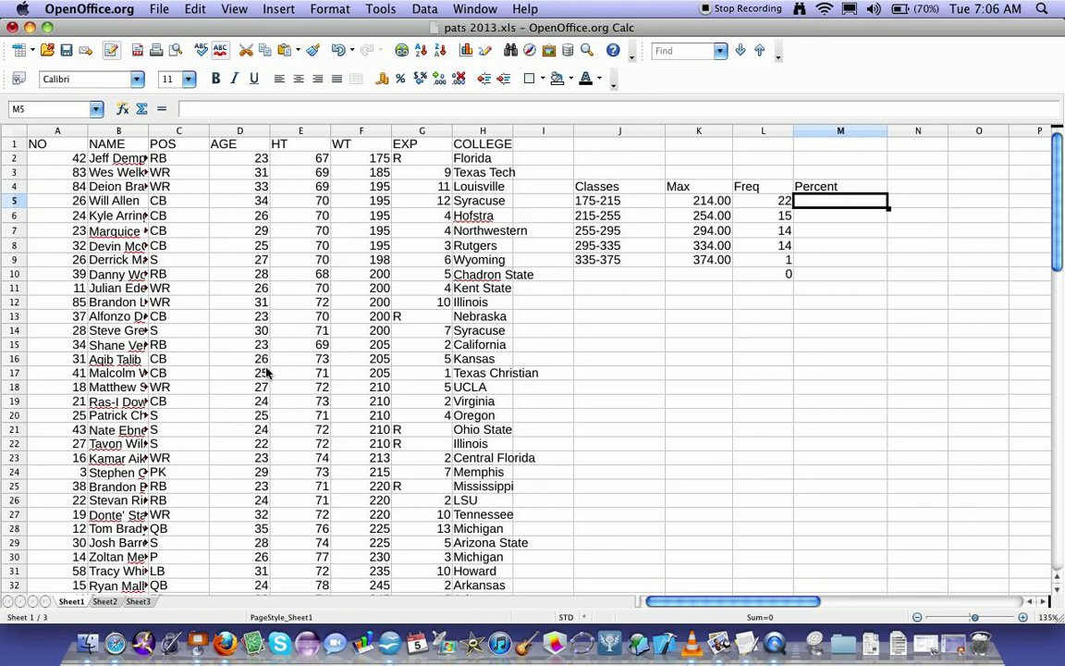
Enter the percent formula =L5/66*100 in M5 and fill it down to M9
double_click(818, 207)
text(=)
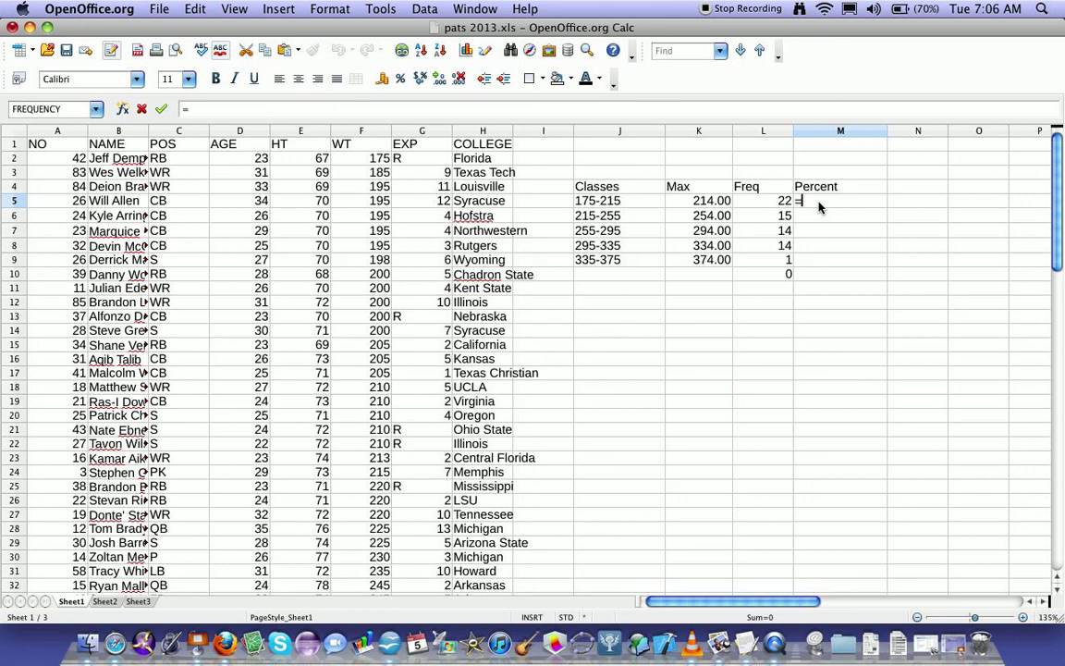
click(770, 203)
text(/66*100)
key(Return)
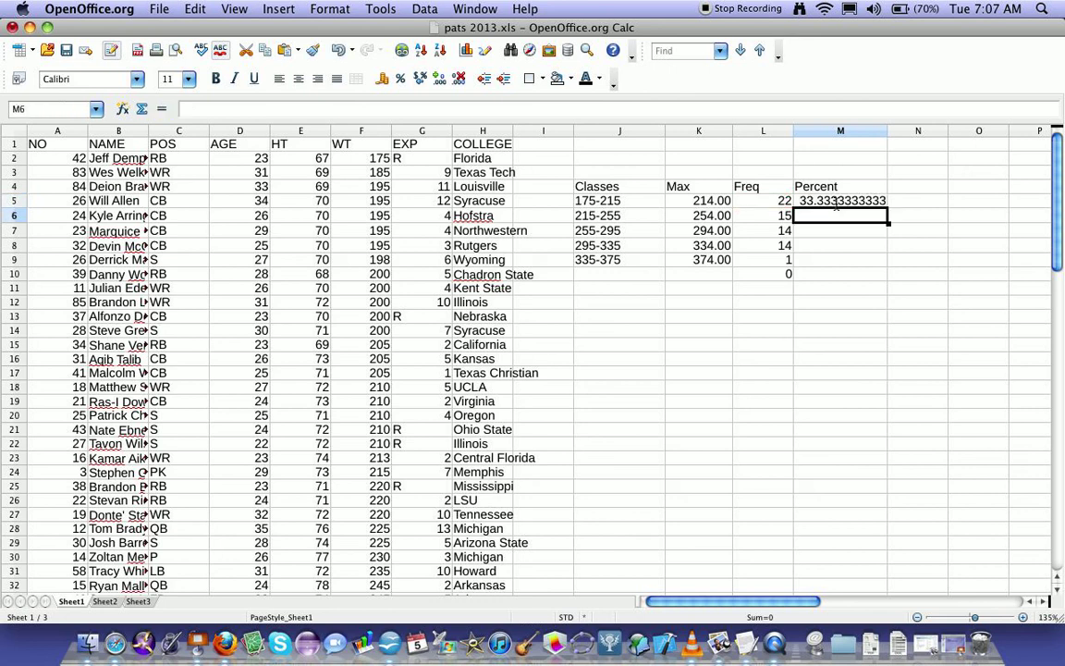
click(837, 204)
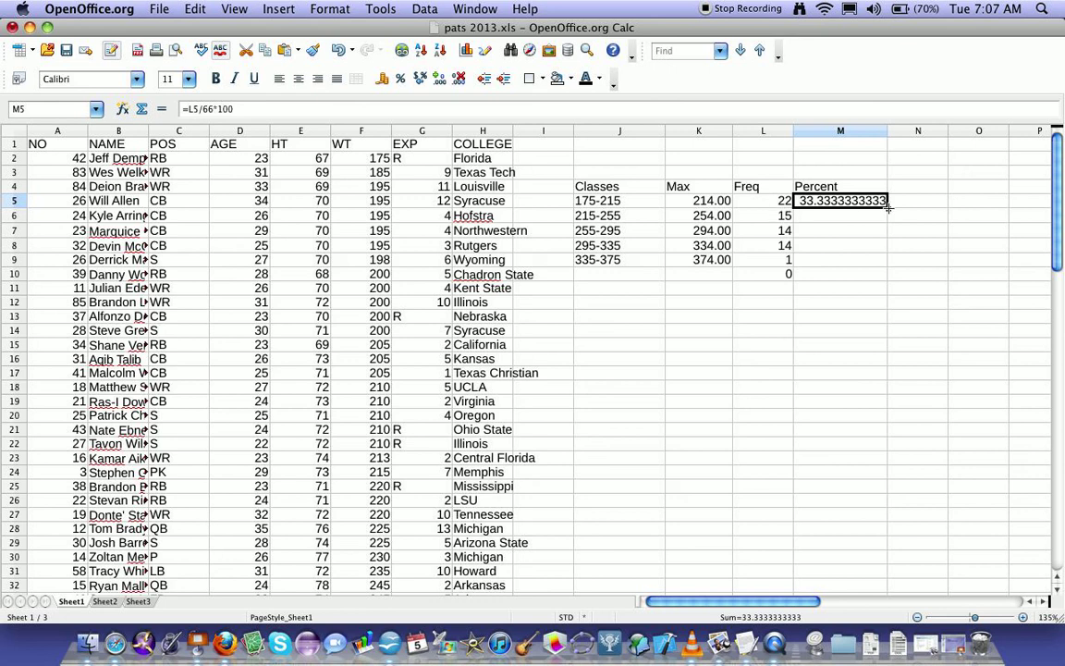
drag(888, 208, 882, 262)
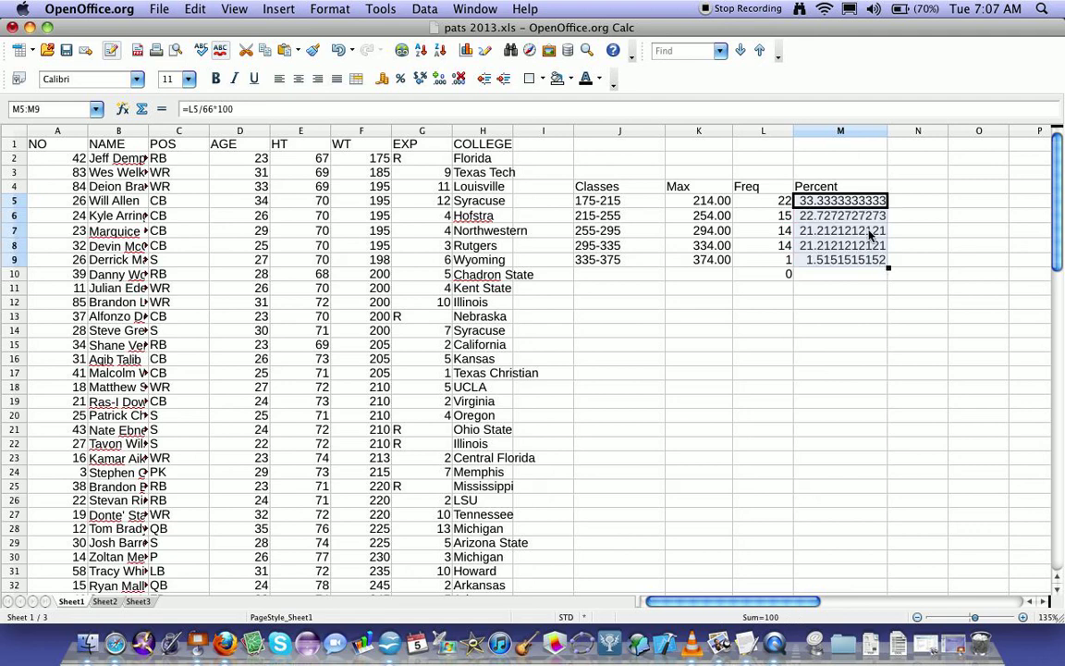
Add the column heading Cumulative Freq in N4, beside the Percent heading
click(920, 192)
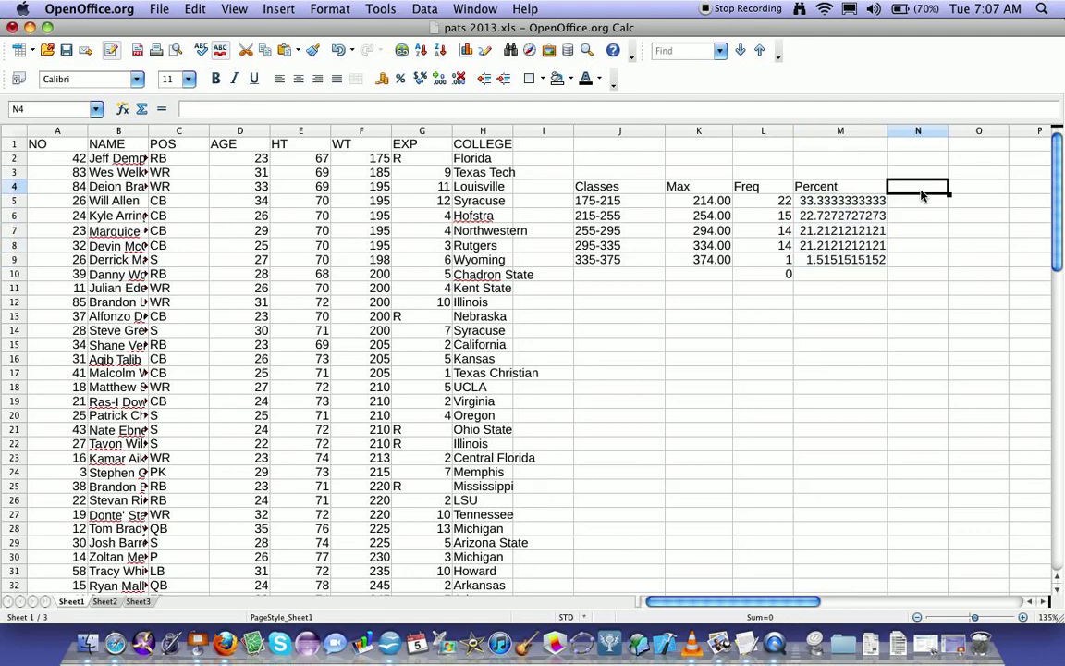
text(Cumu)
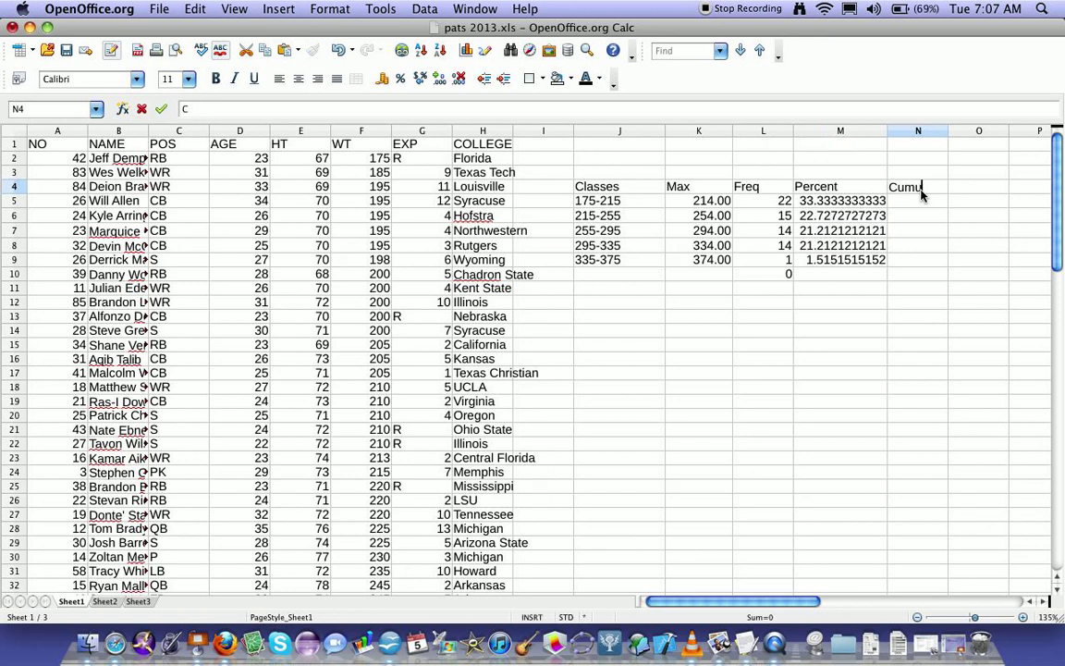
text(lative Freq)
key(Return)
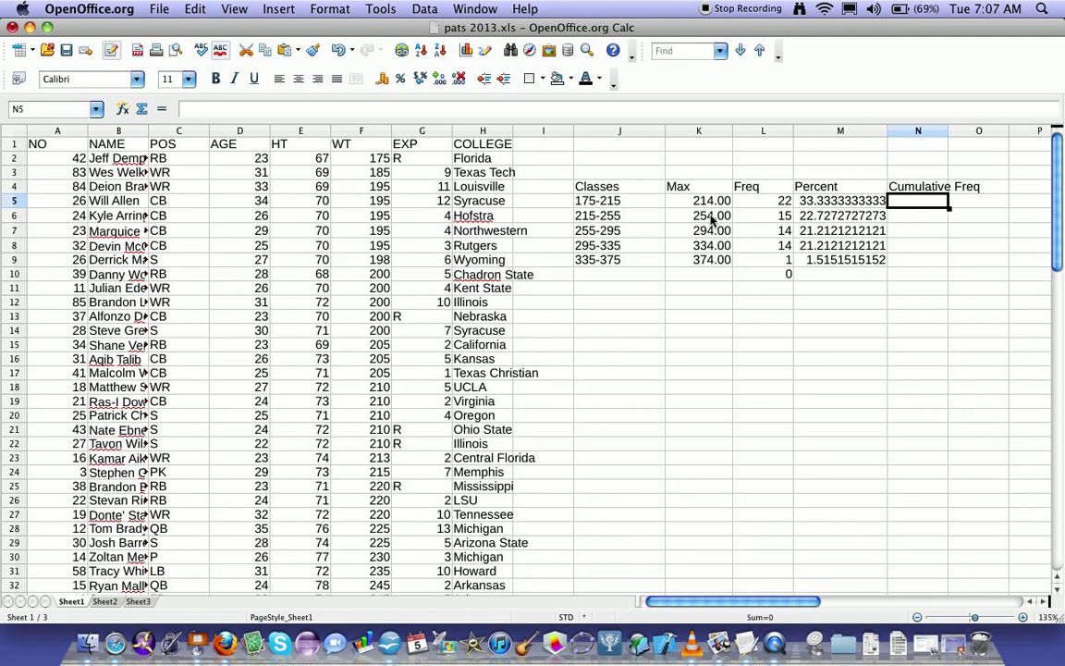
Start the cumulative column by entering the formula =M5 in N5
double_click(927, 204)
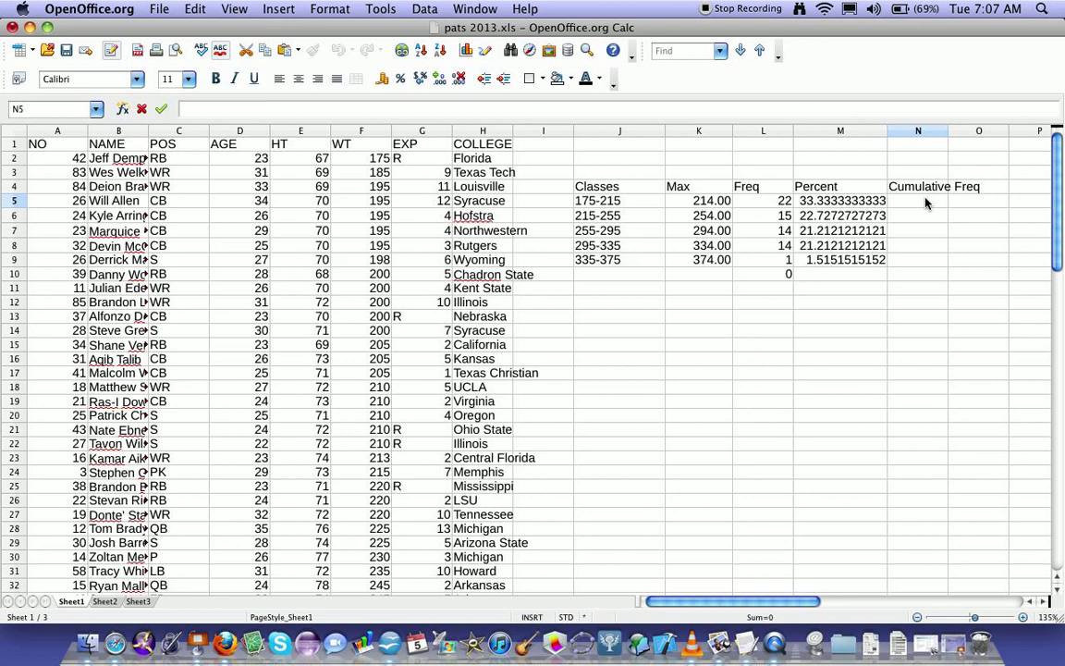
text(=)
click(851, 202)
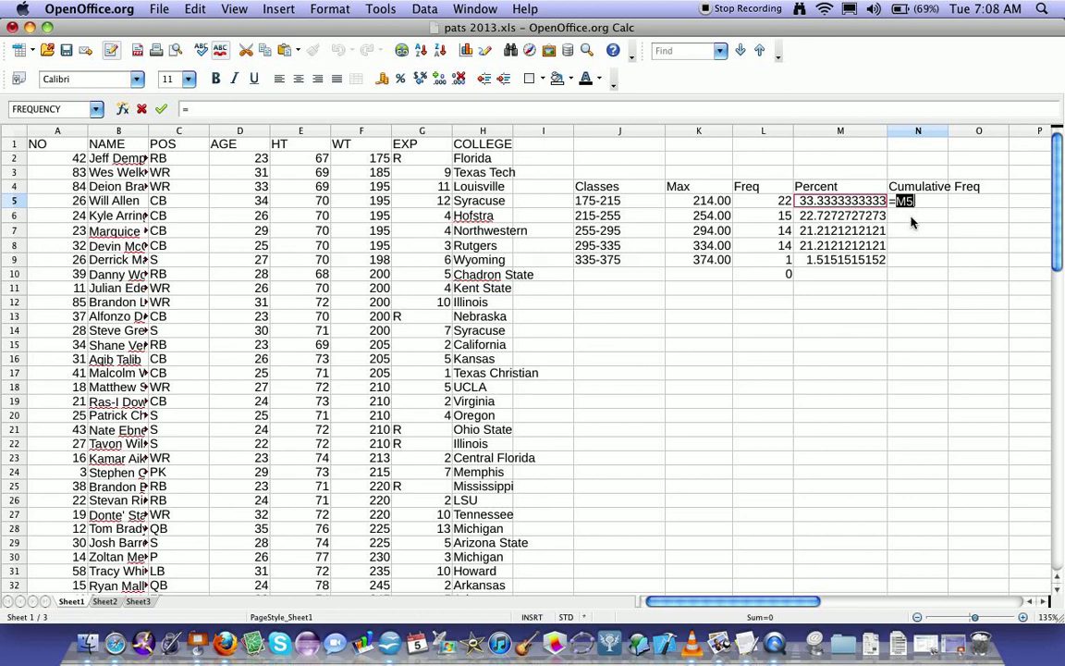
key(Return)
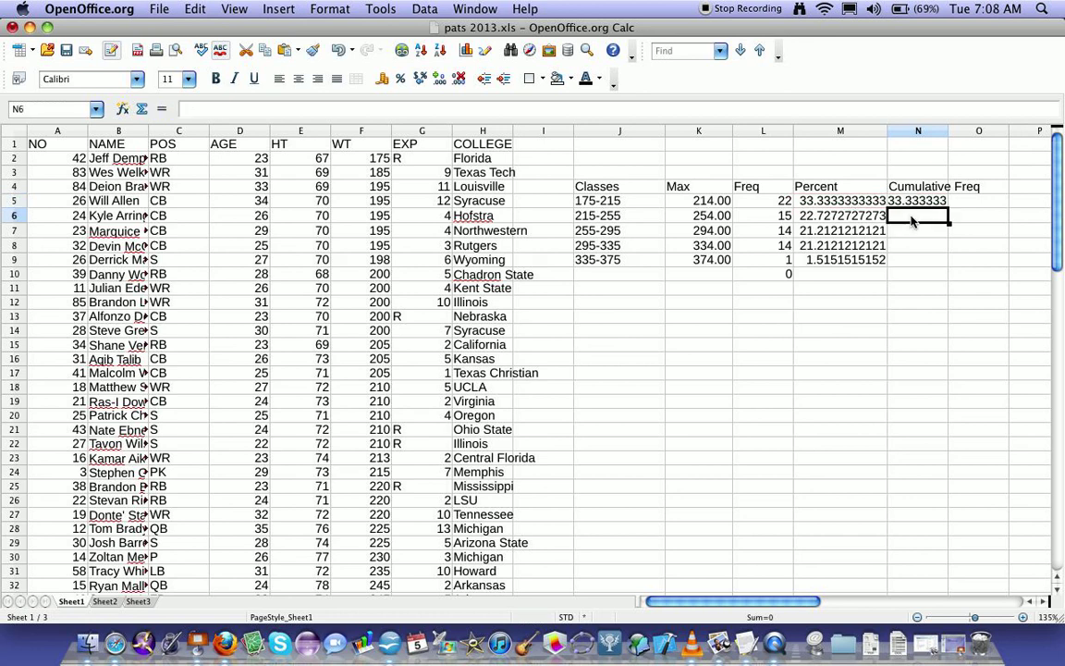
Enter the running-total formula =N5+M6 in N6 and fill it down to N9
text(=)
click(896, 203)
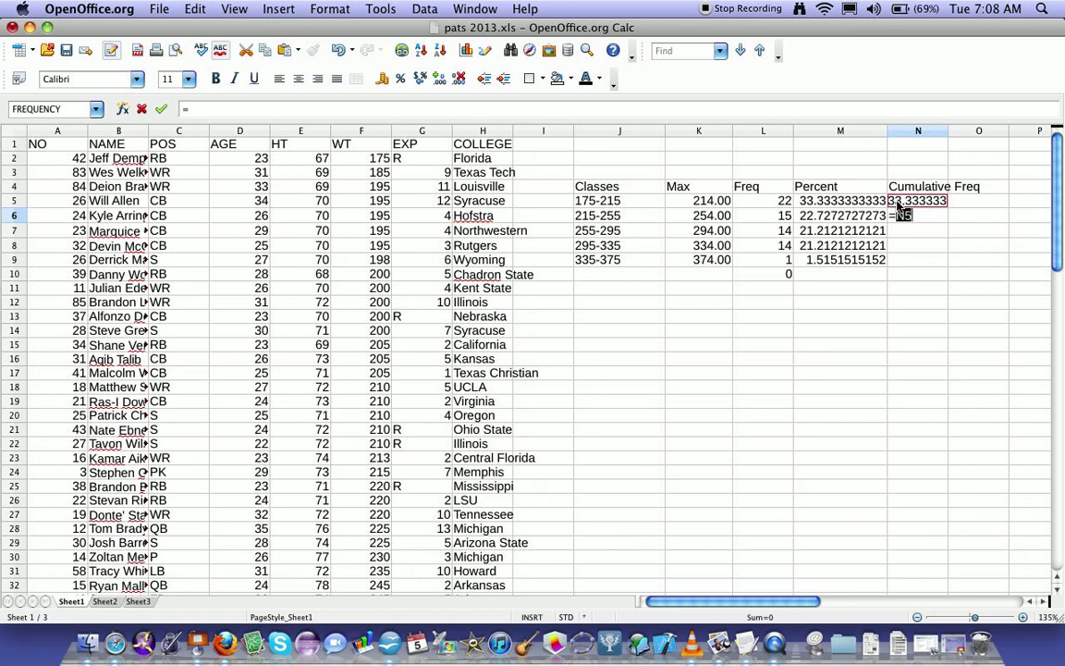
text(+)
click(848, 217)
key(Return)
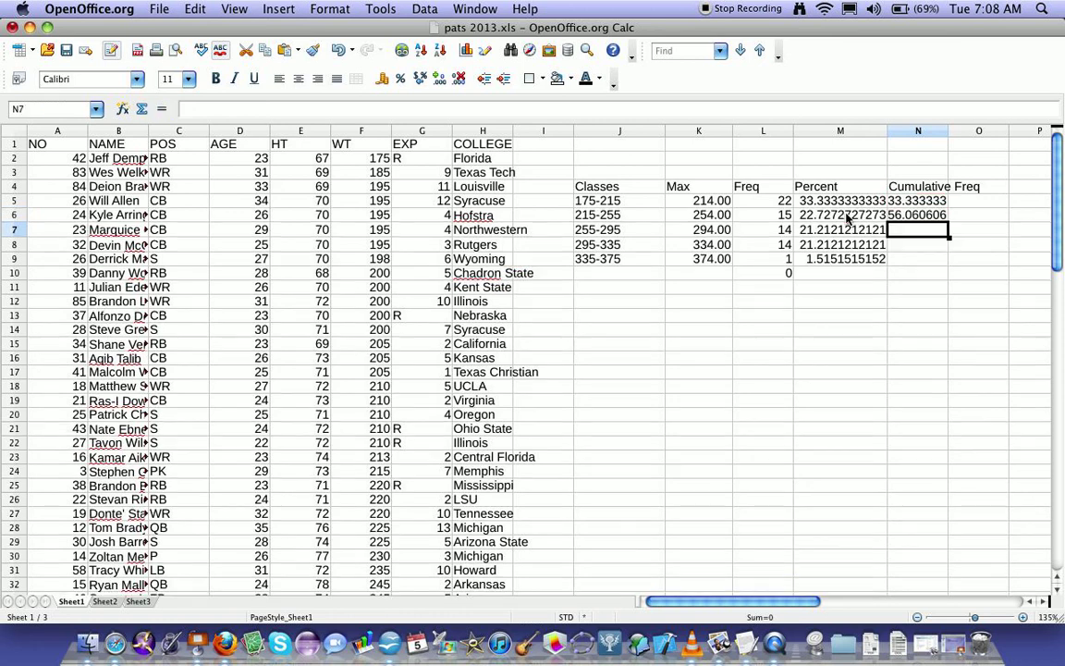
click(931, 219)
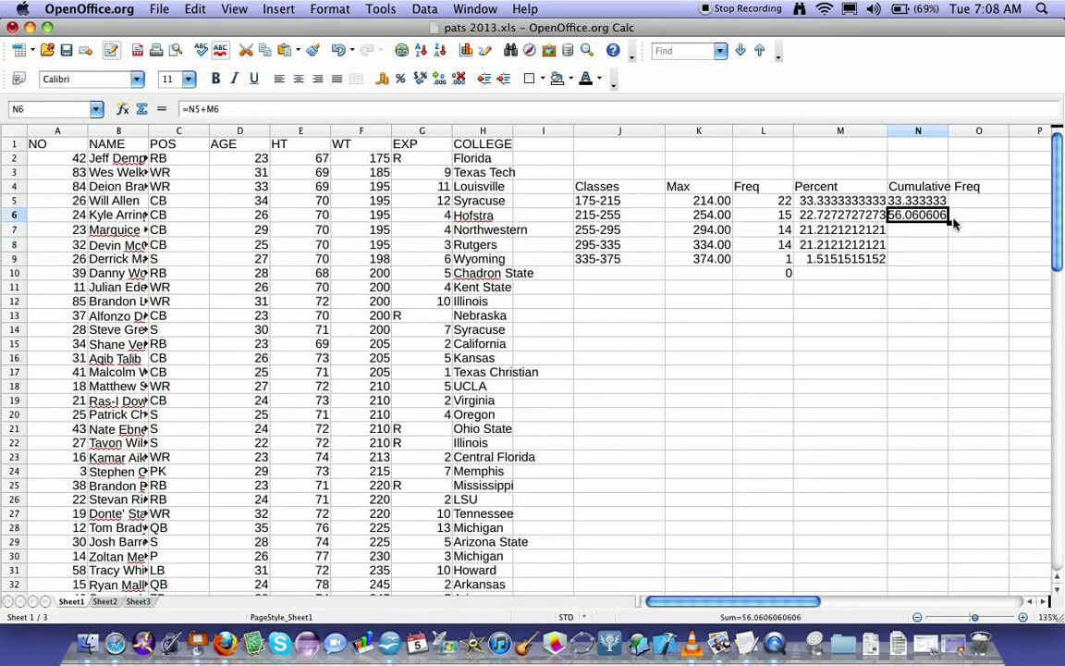
drag(948, 222, 941, 263)
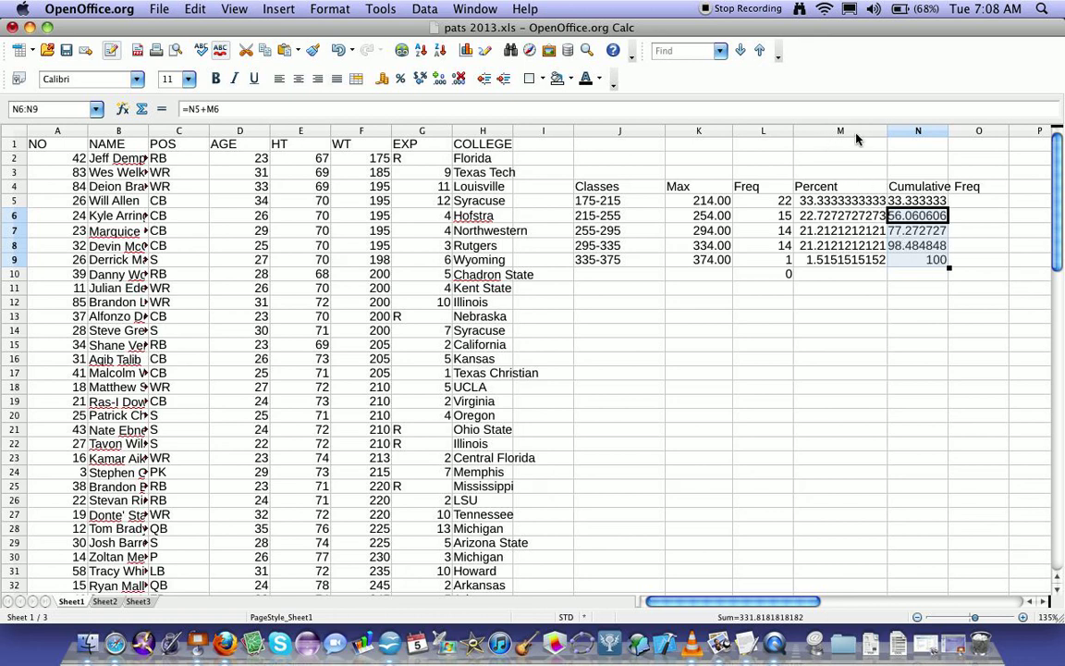
Format the cumulative values in N6:N9 as numbers with two decimal places, using the -1234.12 format
right_click(908, 134)
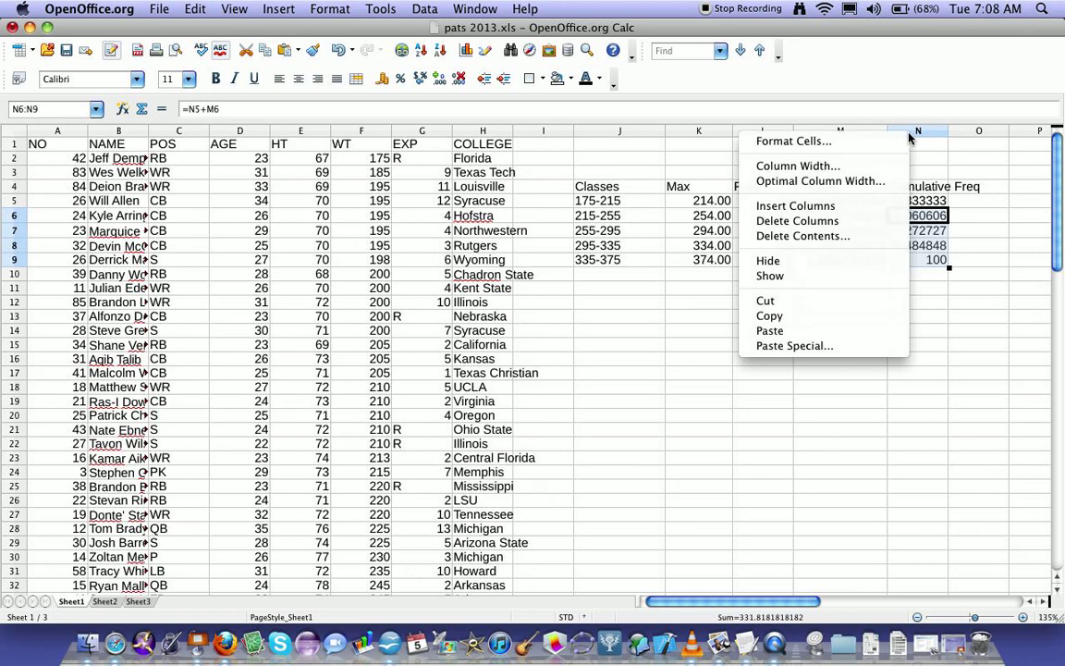
click(892, 151)
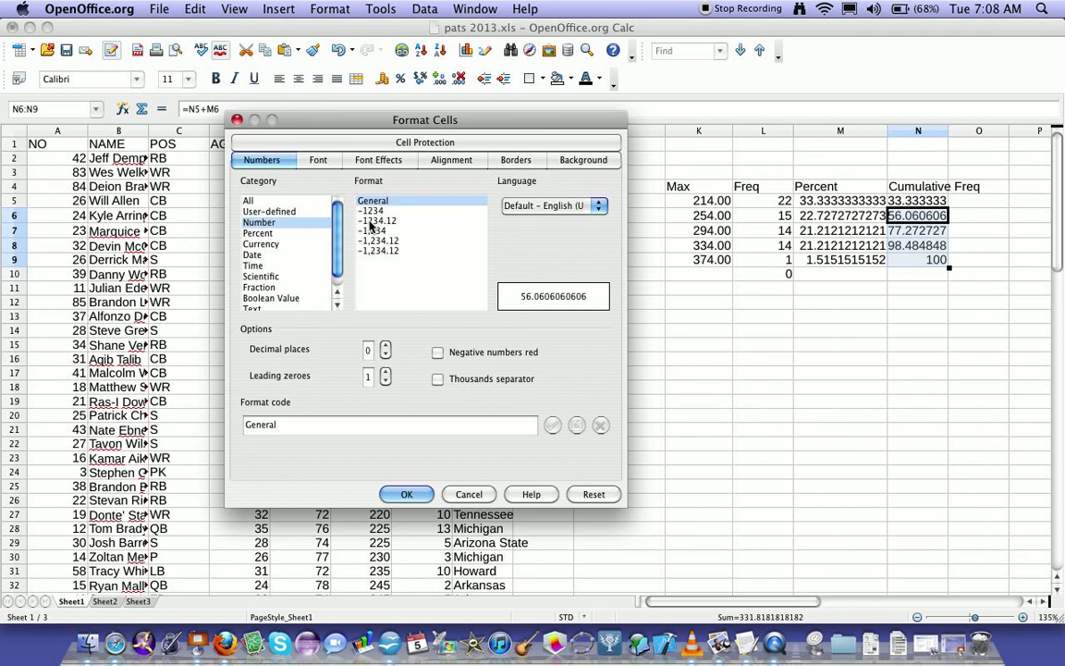
click(376, 222)
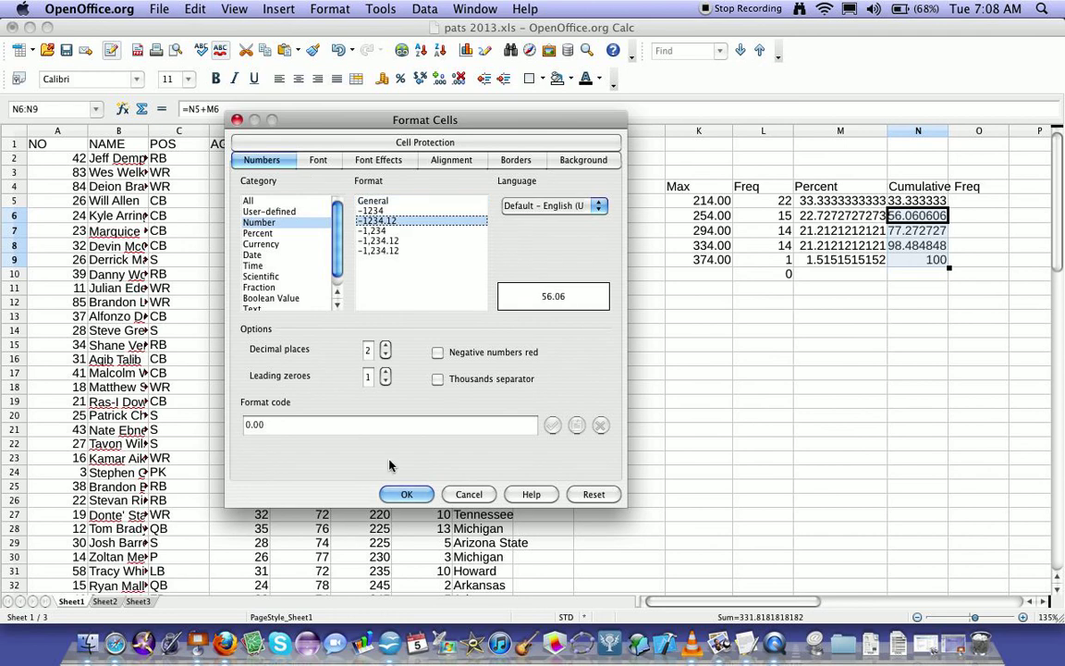
click(405, 494)
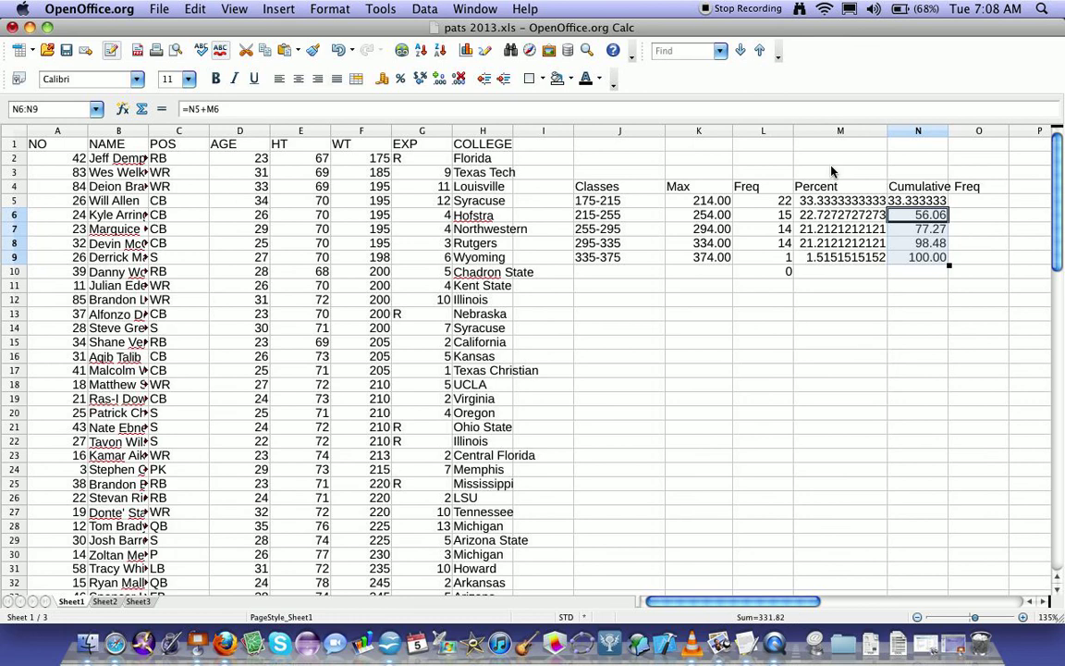
Format the whole Percent column M as numbers with two decimal places, using the -1234.12 format
right_click(818, 135)
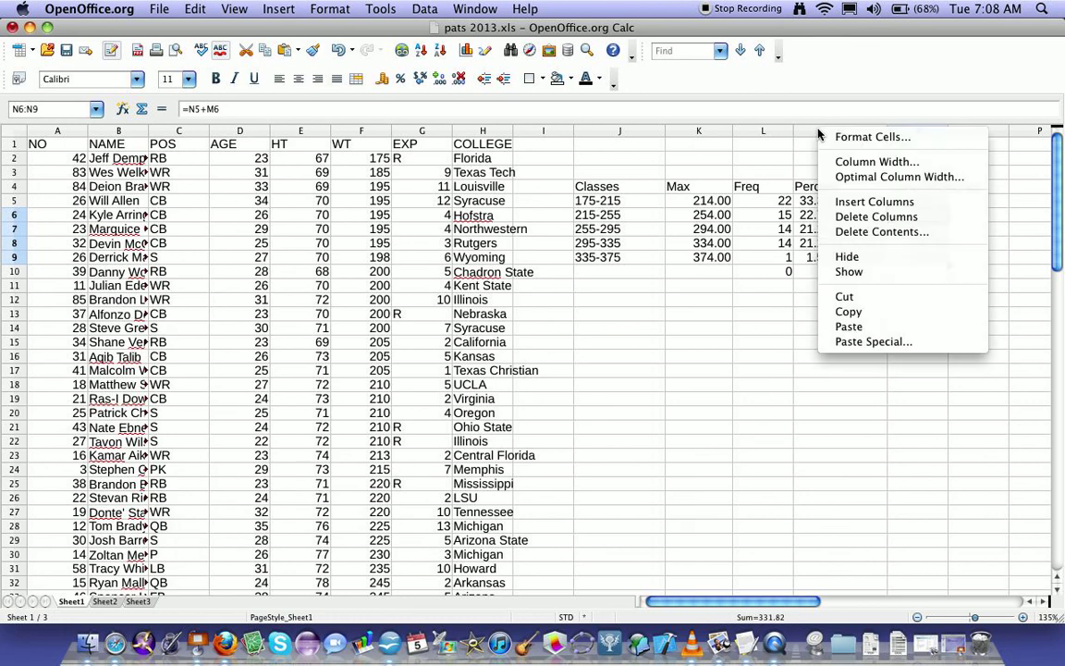
click(823, 141)
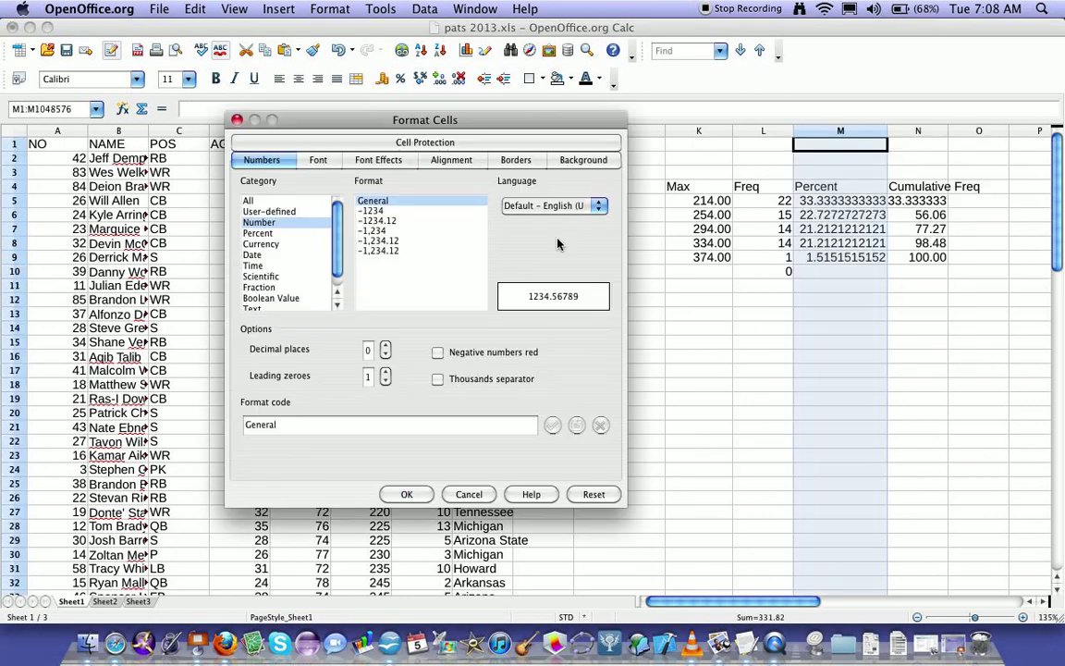
click(381, 222)
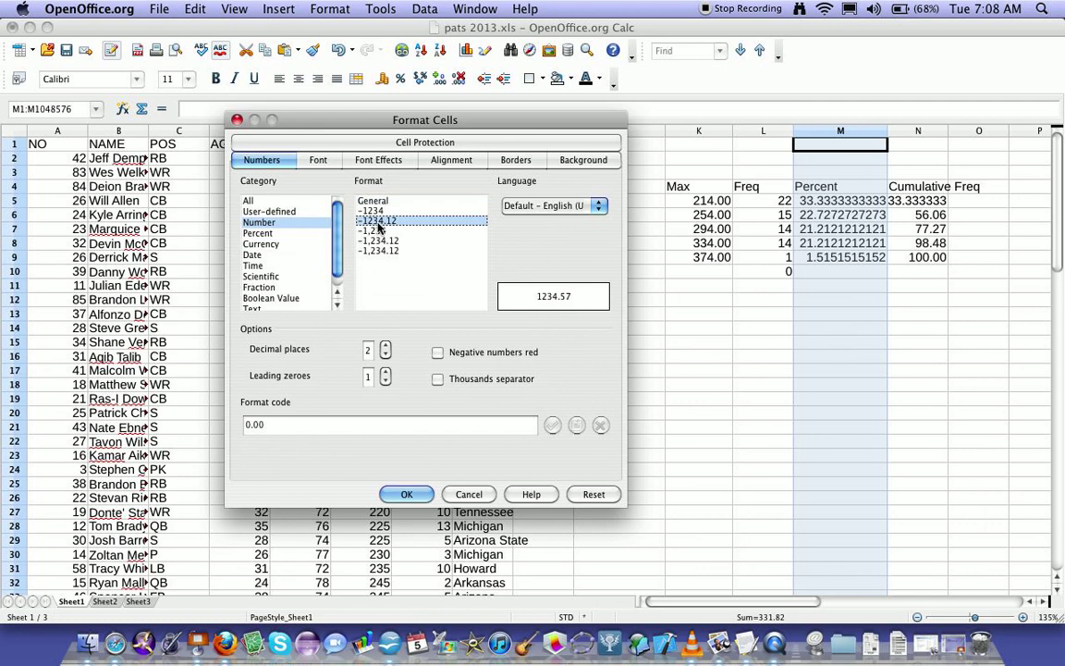
click(406, 494)
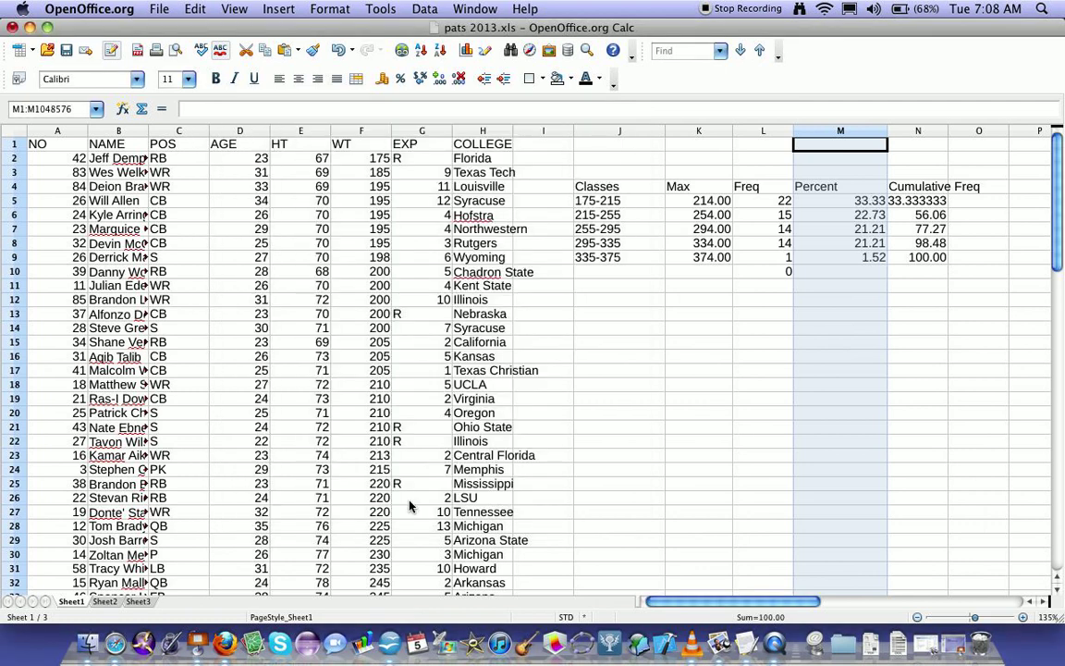
click(701, 328)
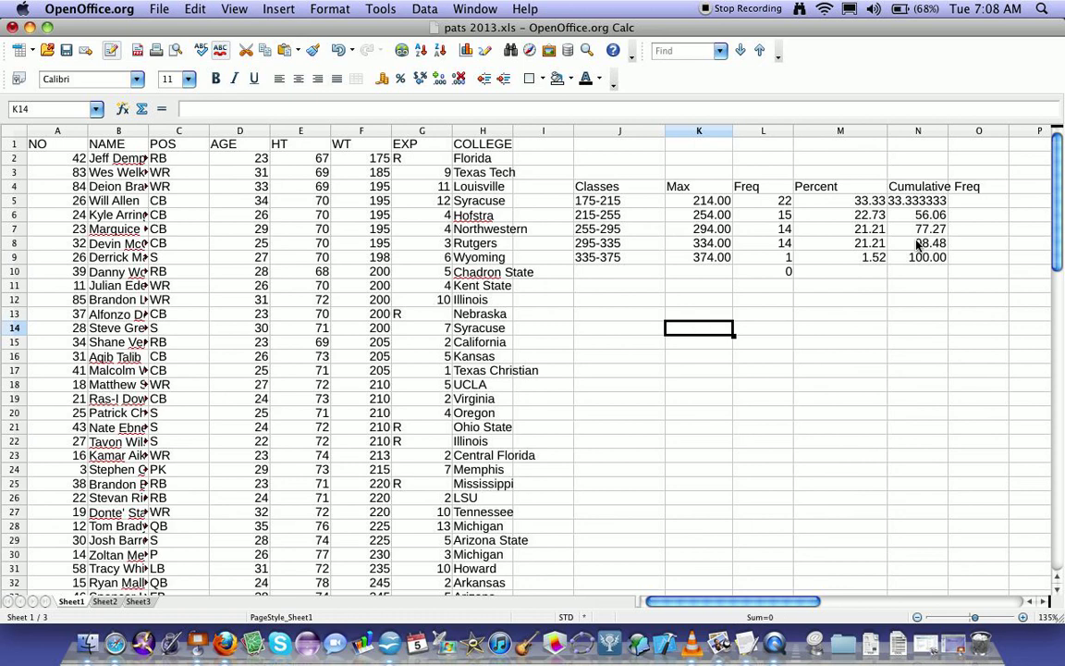
Format the first cumulative value in N5 with the two-decimal -1234.12 number format
click(916, 204)
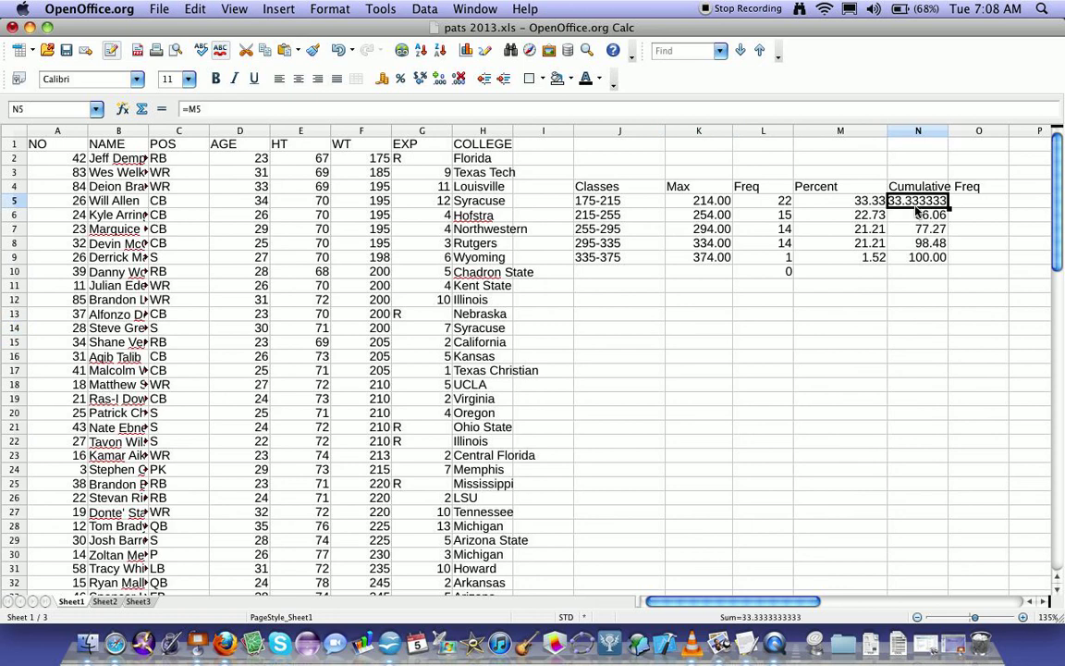
right_click(917, 210)
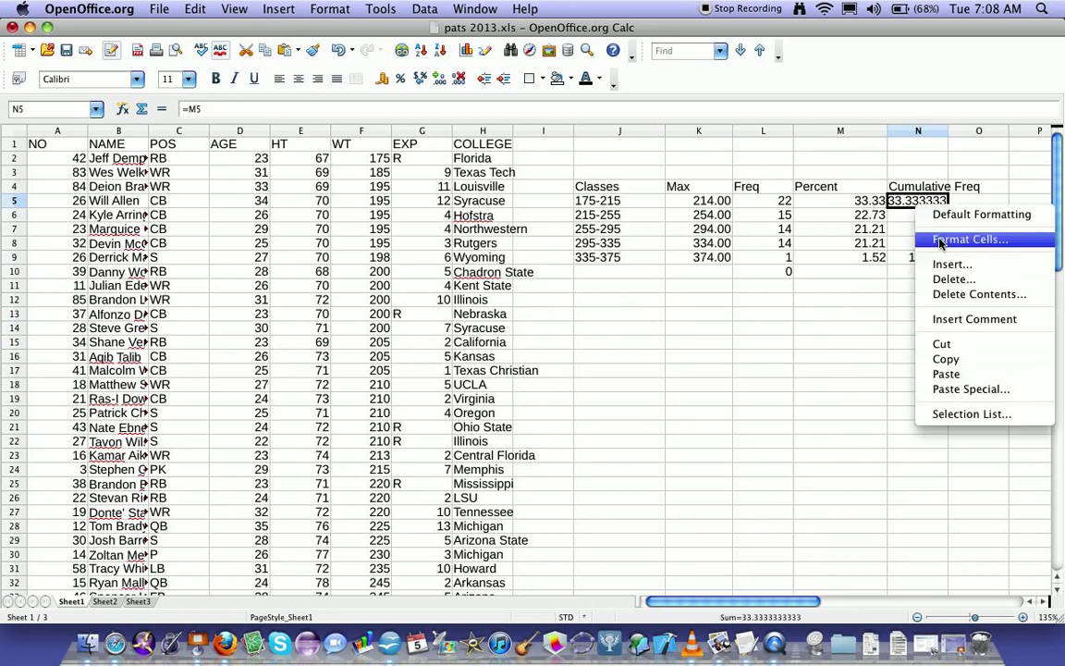
click(941, 243)
click(388, 221)
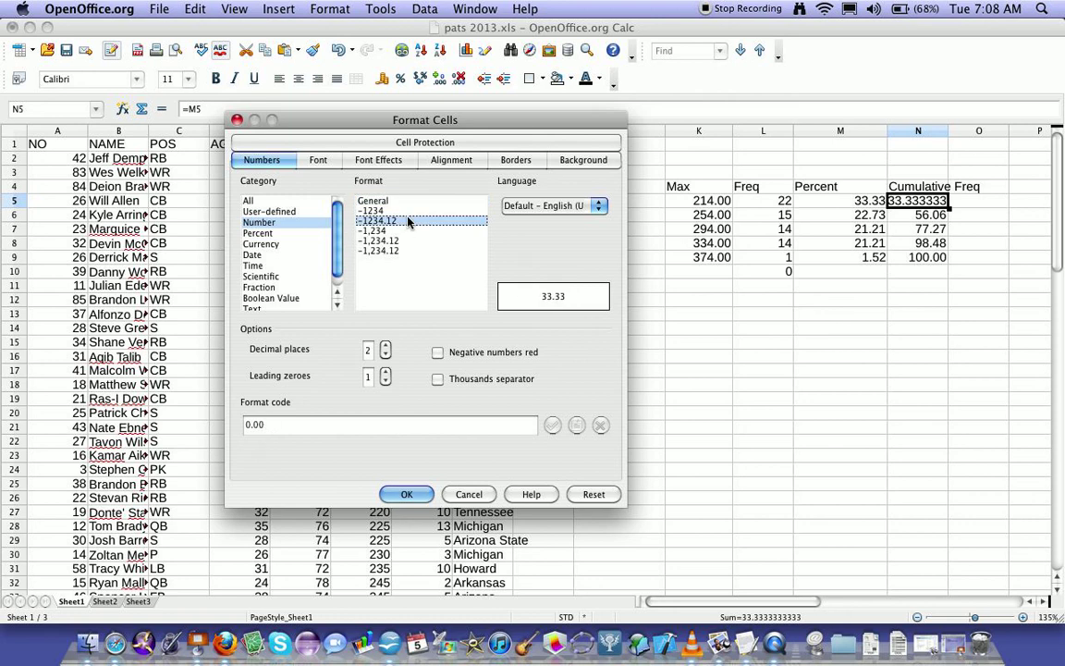
click(407, 494)
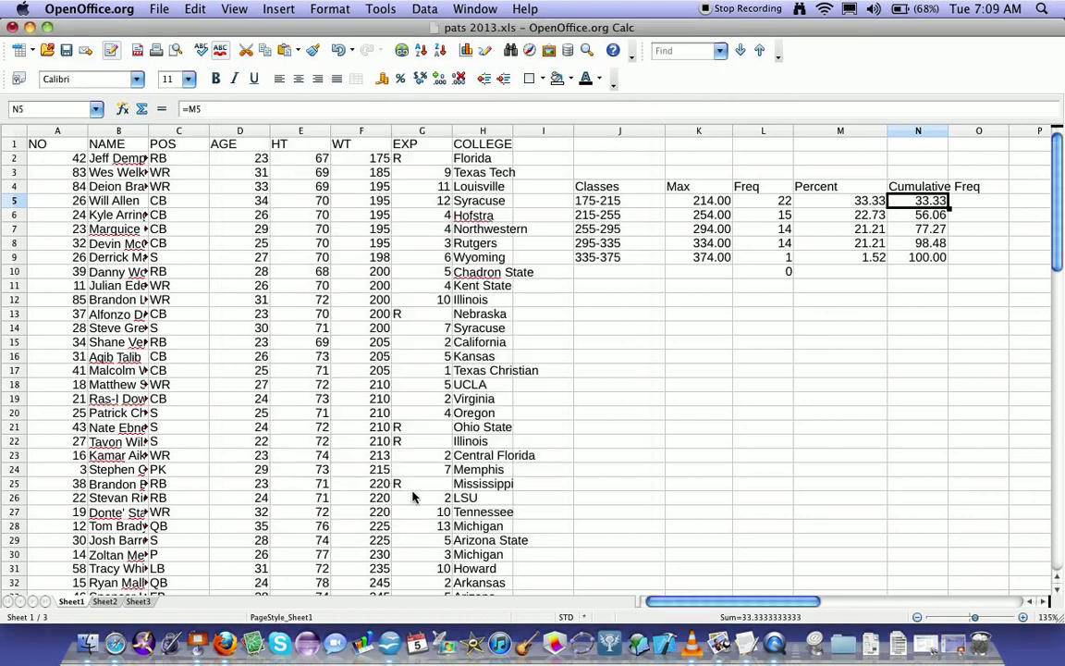
click(883, 315)
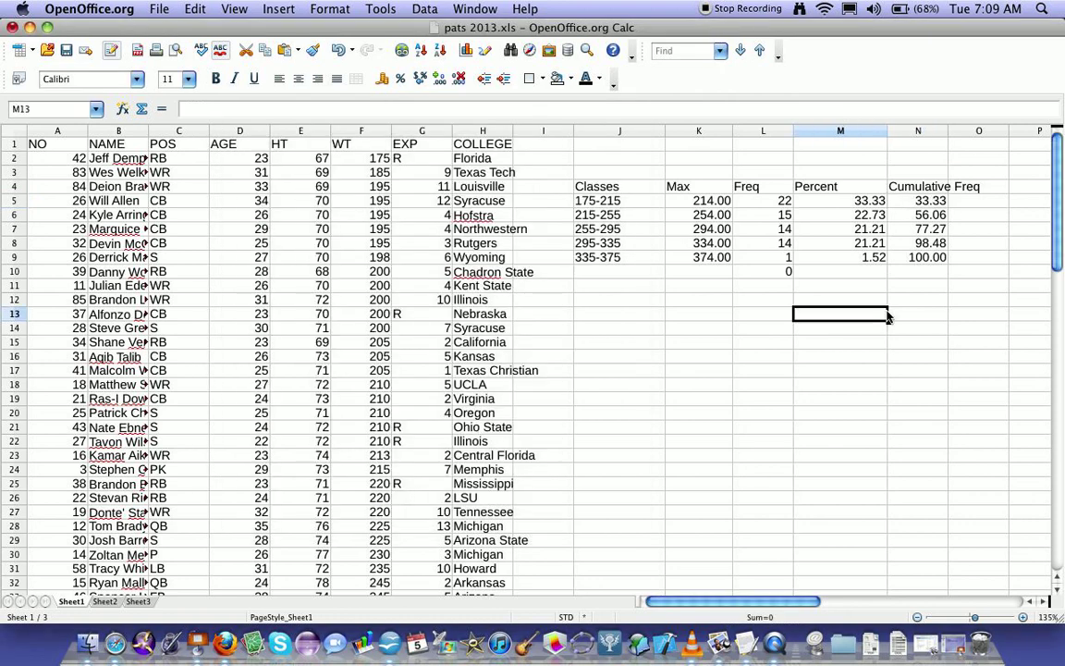